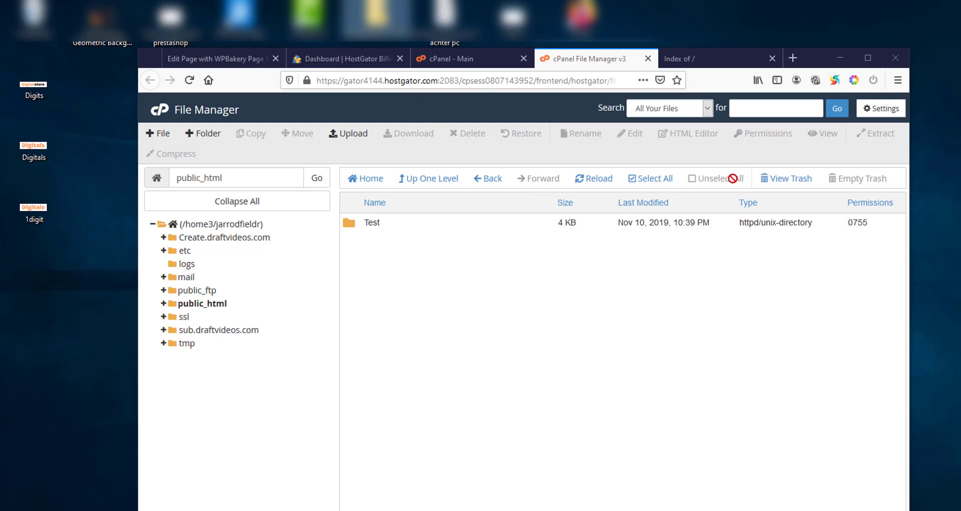
# - Upload prestashop_1.7.6.1.zip (59.45 MB) from the desktop into public_html, waiting until it reaches 100%
pyautogui.click(360, 136)
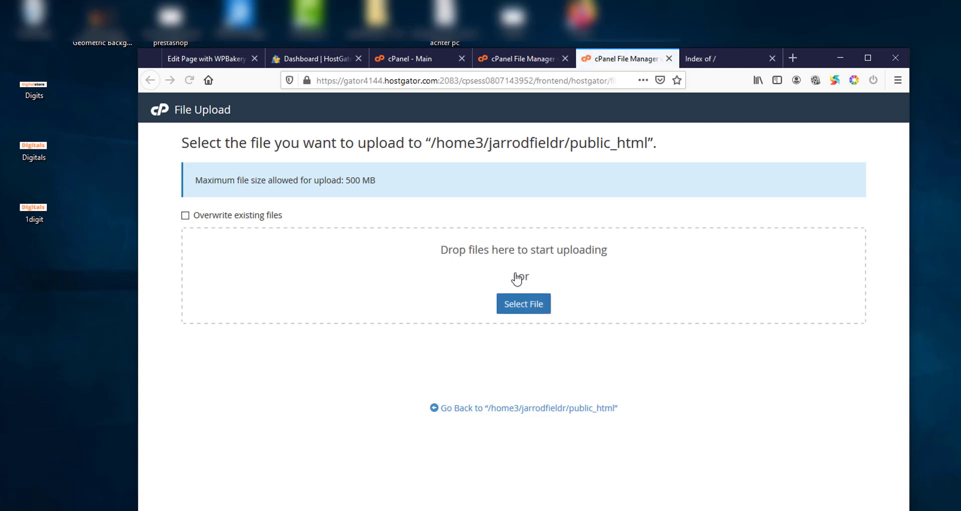
pyautogui.moveTo(375, 17); pyautogui.dragTo(499, 250)
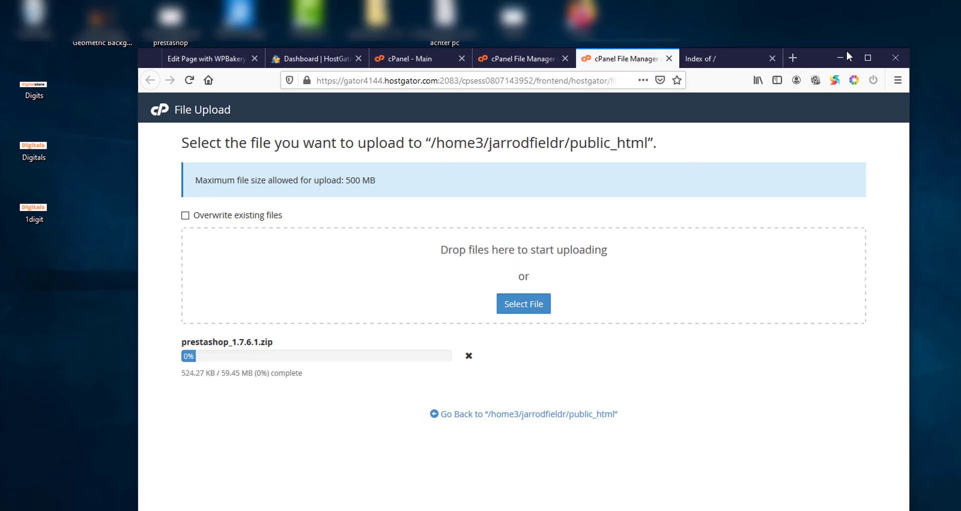
pyautogui.click(868, 58)
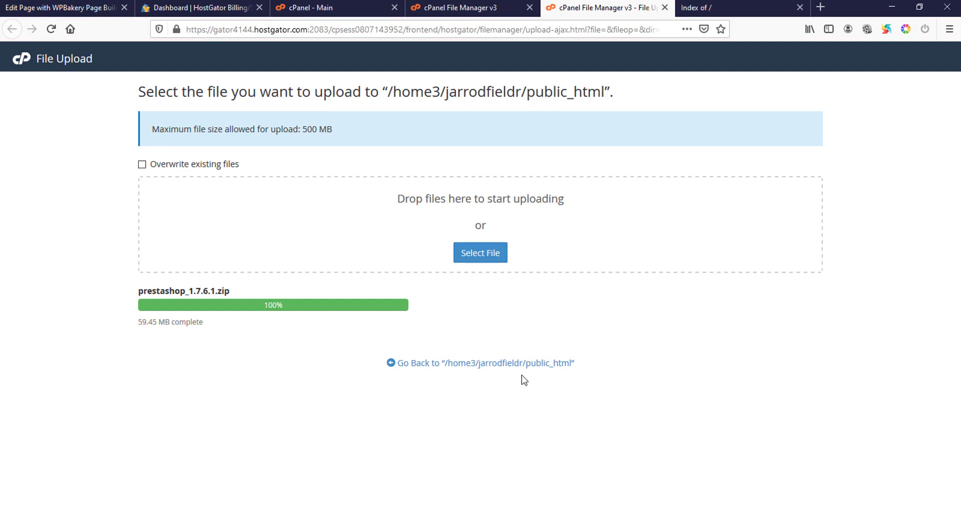
pyautogui.click(476, 370)
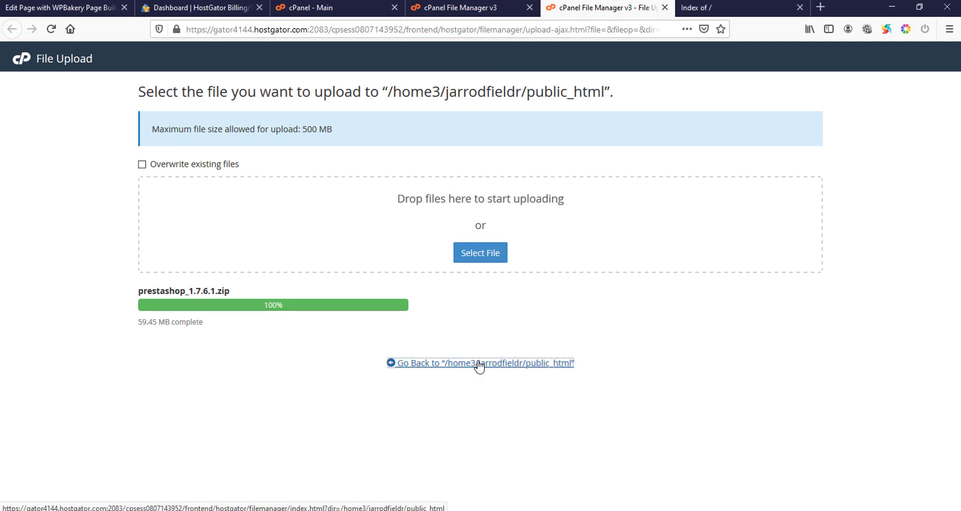
# - Delete the Test folder from public_html
pyautogui.click(488, 362)
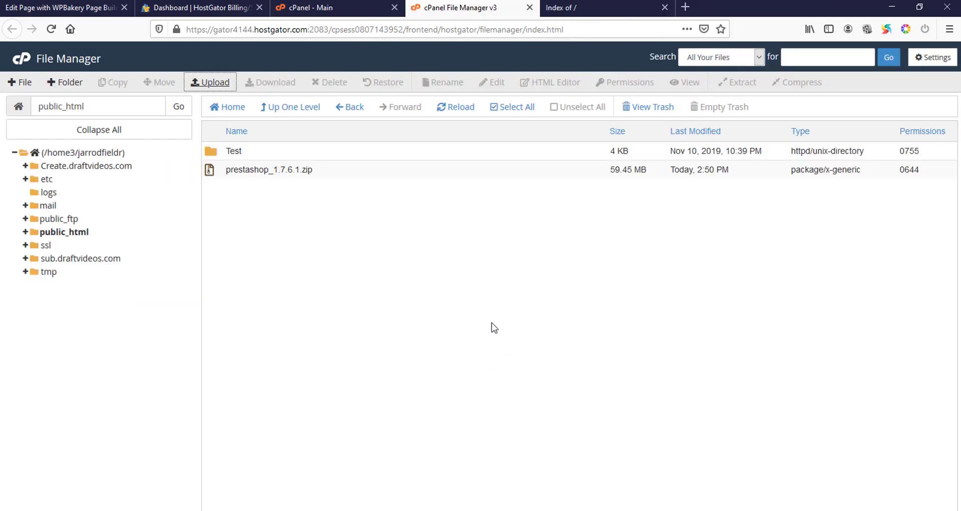
pyautogui.click(248, 151)
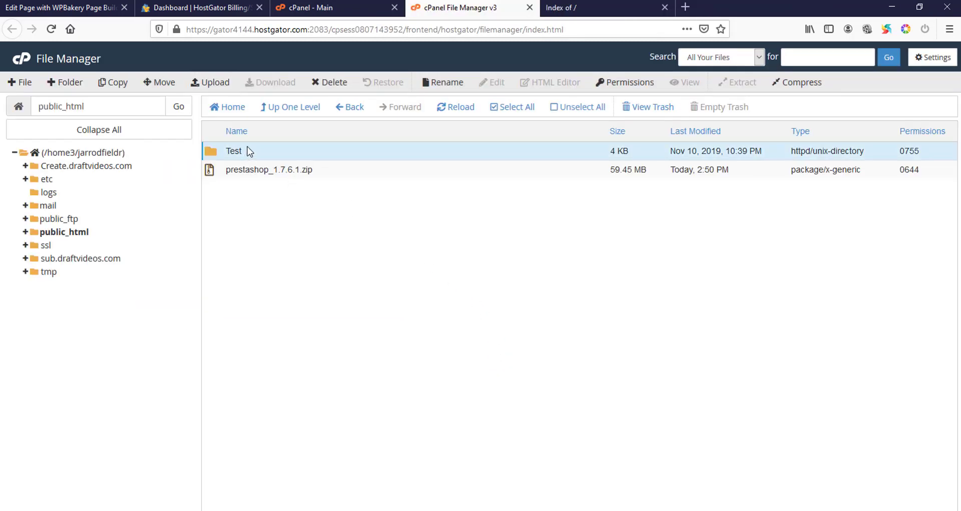
pyautogui.press('Delete')
pyautogui.press('Return')
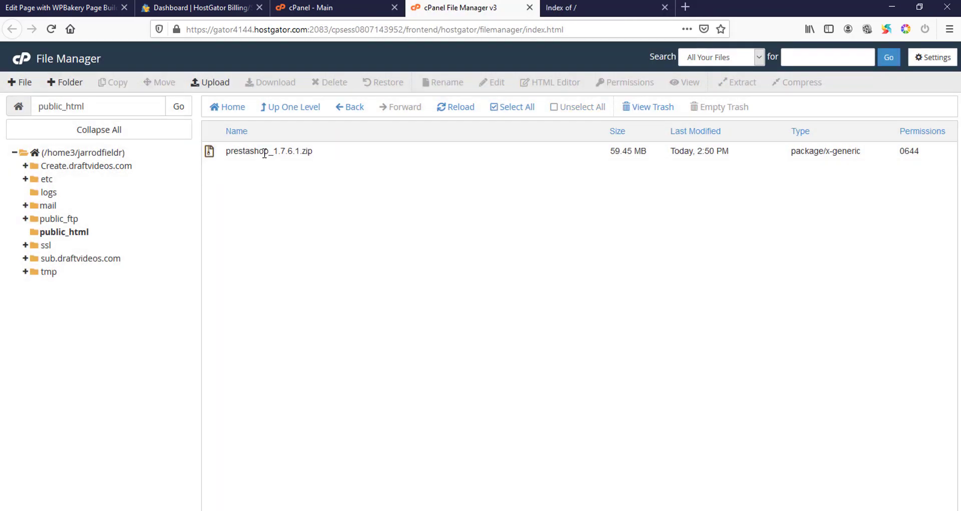
# - Extract prestashop_1.7.6.1.zip into public_html, yielding prestashop.zip, index.php and Install_PrestaShop.html
pyautogui.click(265, 151)
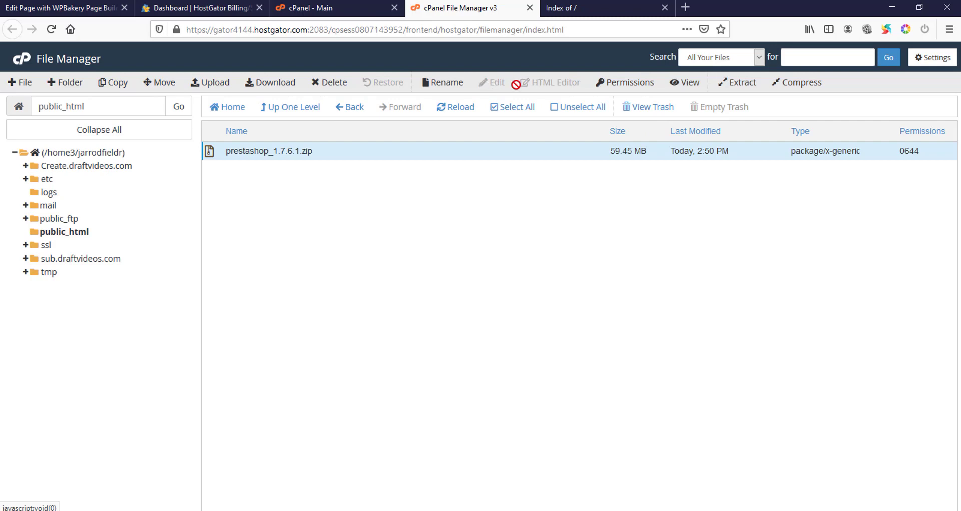
pyautogui.click(731, 86)
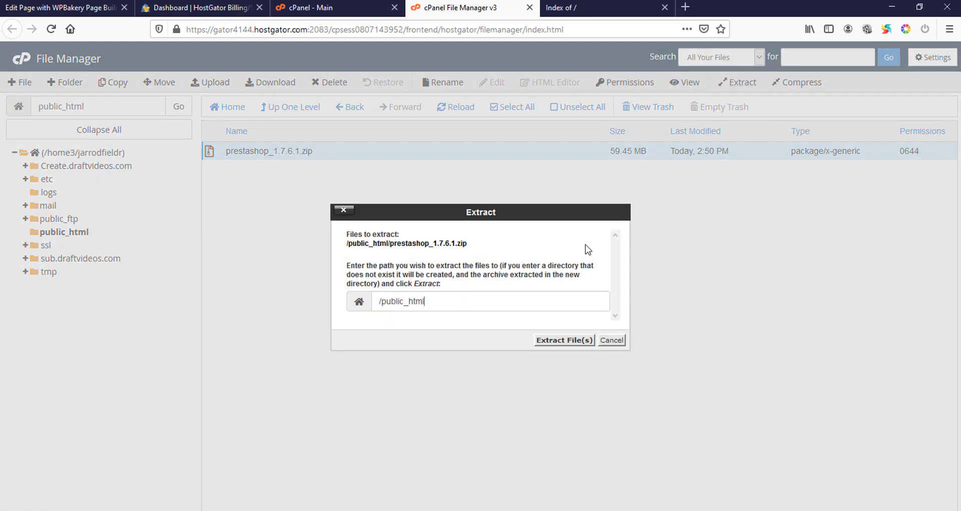
pyautogui.click(581, 341)
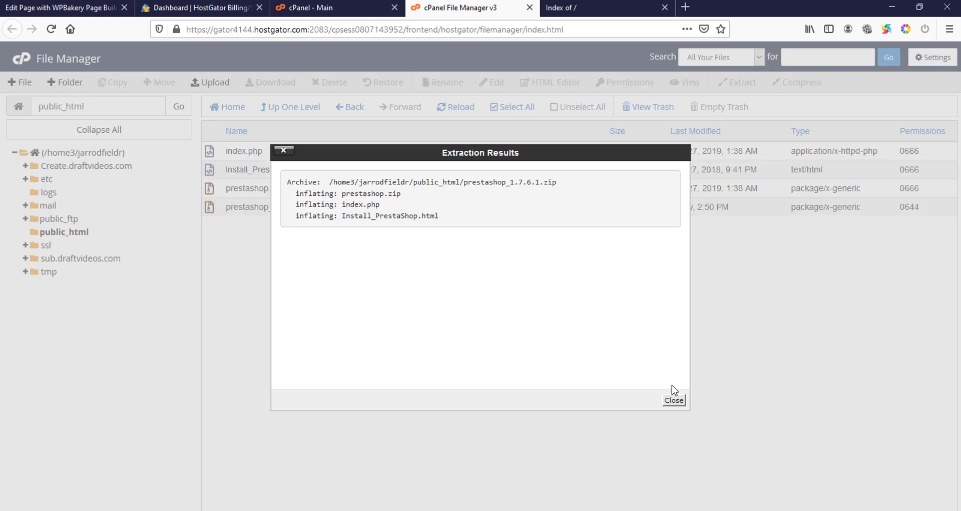
pyautogui.click(674, 399)
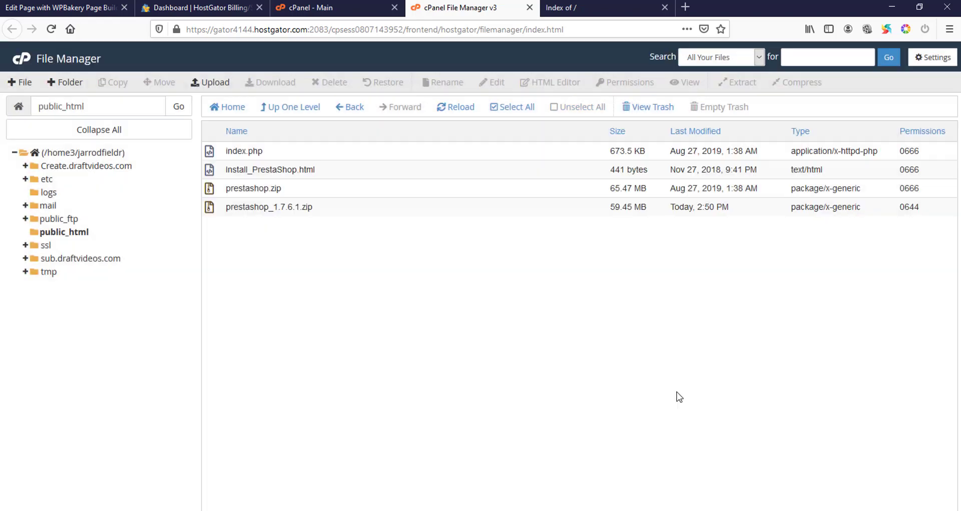
# - Extract prestashop.zip into /public_html so admin, app, themes and autoload.php appear
pyautogui.click(336, 195)
pyautogui.click(738, 82)
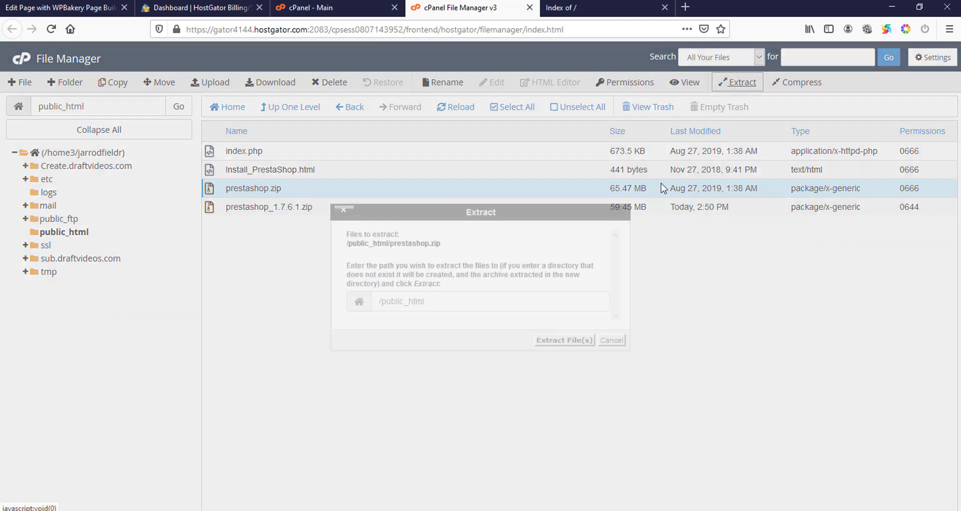
pyautogui.click(557, 344)
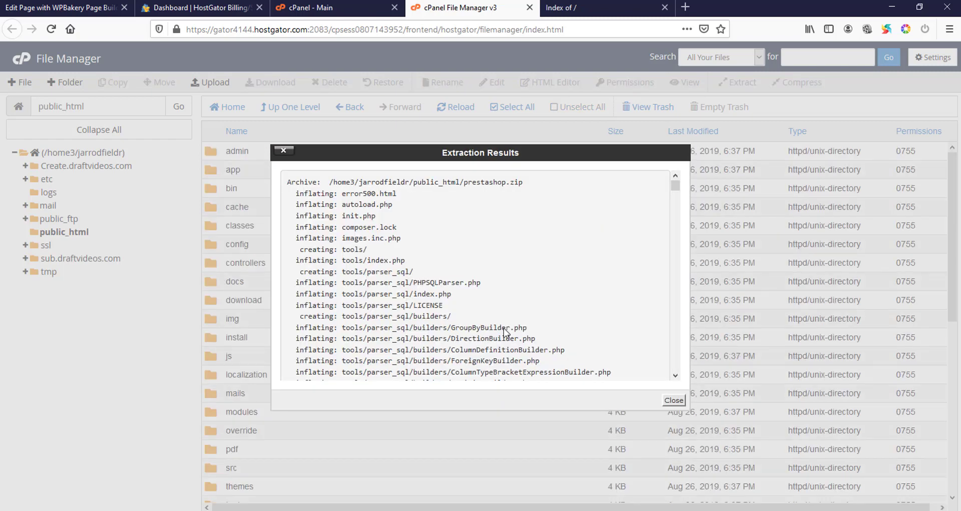
pyautogui.click(676, 401)
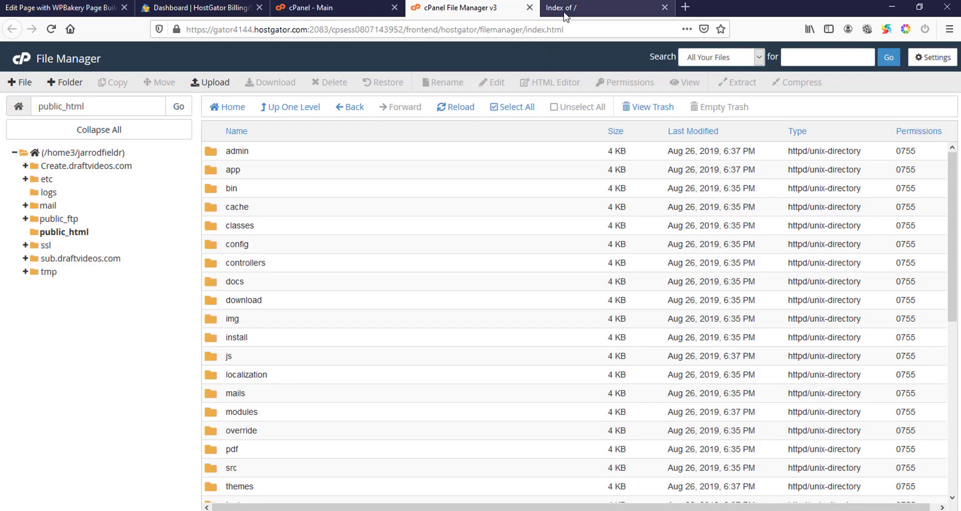
pyautogui.scroll(-5, 536, 309)
pyautogui.scroll(-3, 536, 309)
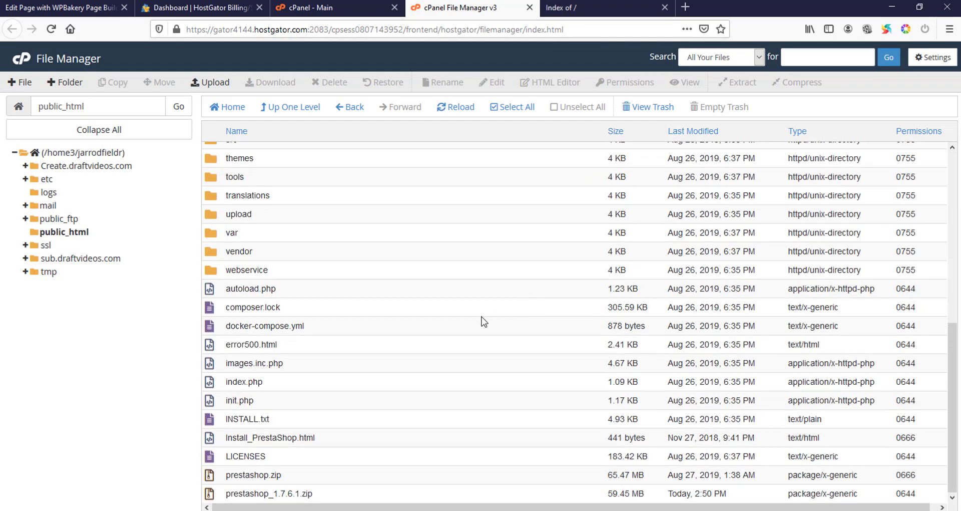
pyautogui.scroll(8, 484, 320)
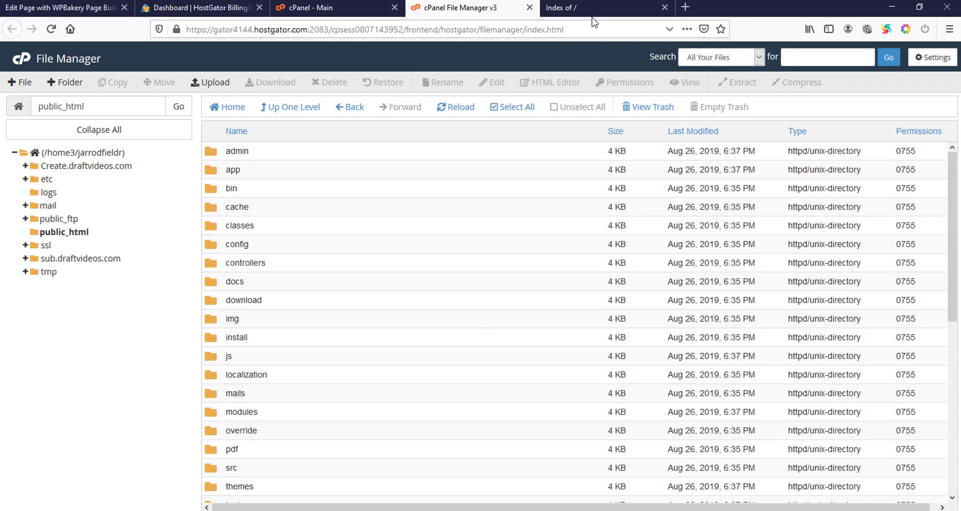
pyautogui.click(593, 15)
# - Load the site's /install page and continue the installer in English
pyautogui.click(275, 31)
pyautogui.press('Return')
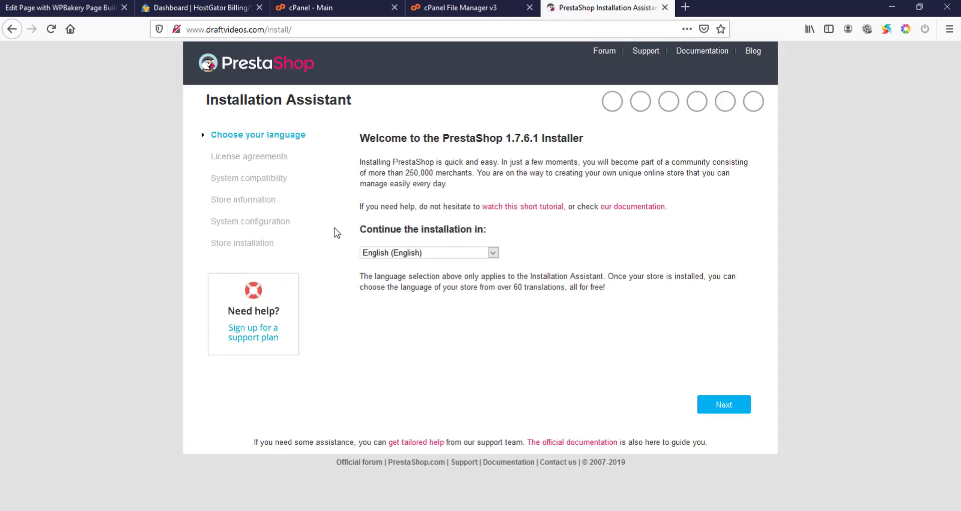
pyautogui.click(706, 414)
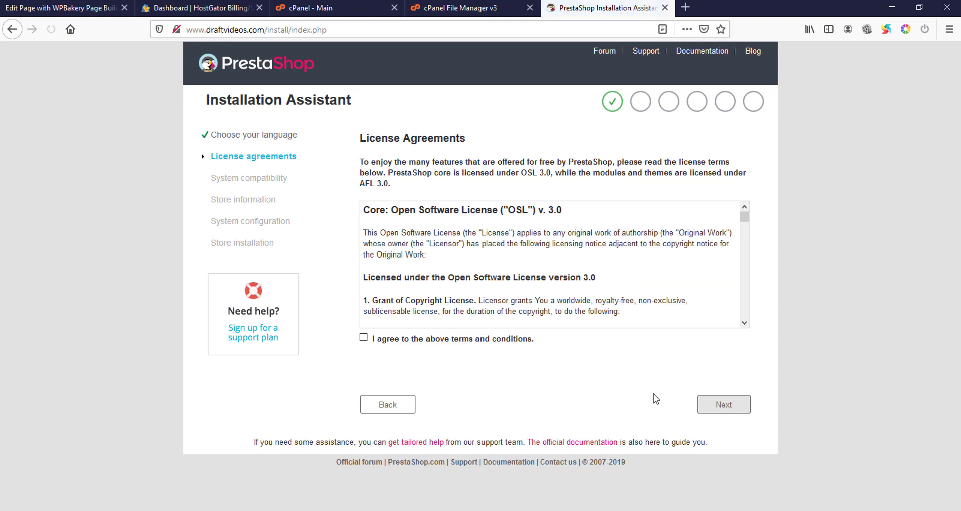
# - Accept the licence terms and continue past the compatibility check
pyautogui.moveTo(744, 217); pyautogui.dragTo(743, 350)
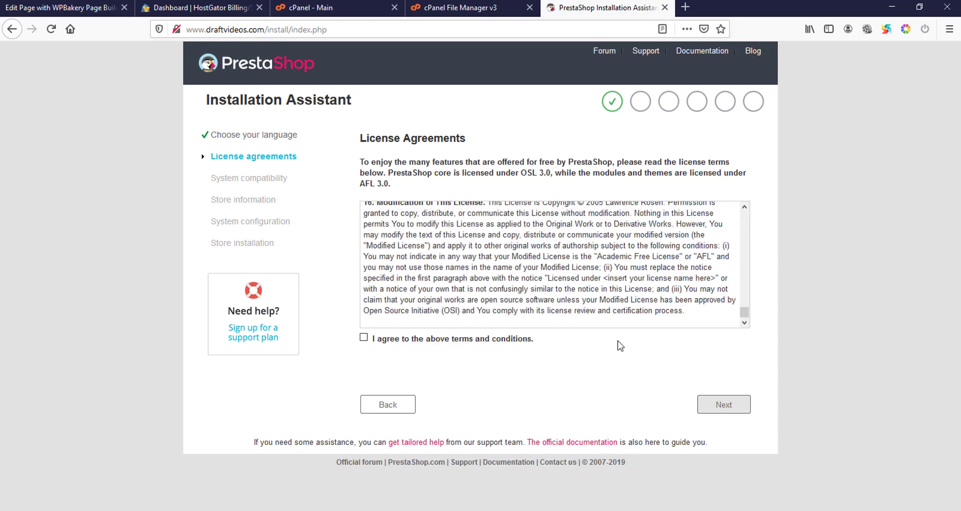
pyautogui.click(403, 338)
pyautogui.click(720, 403)
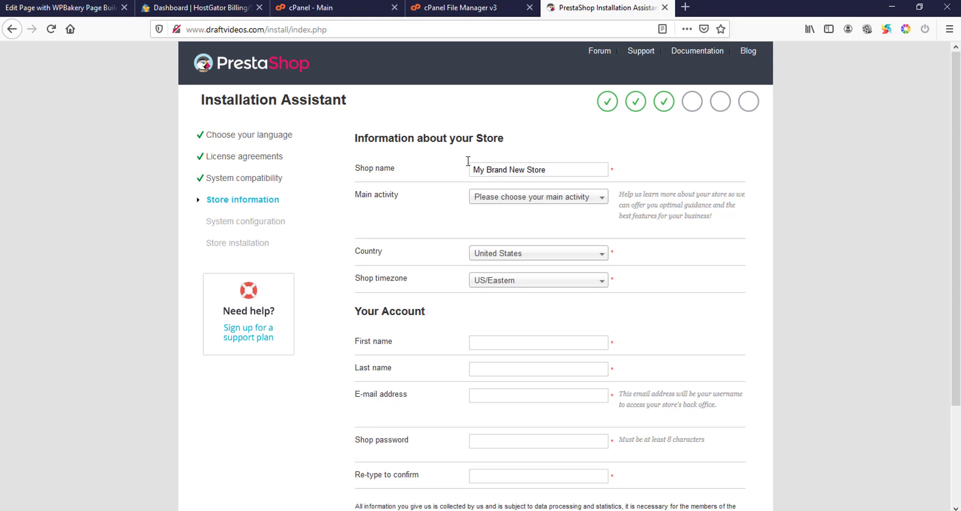
# - Set the main activity to Fashion and accessories and keep United States as the country
pyautogui.click(562, 198)
pyautogui.scroll(-2, 567, 252)
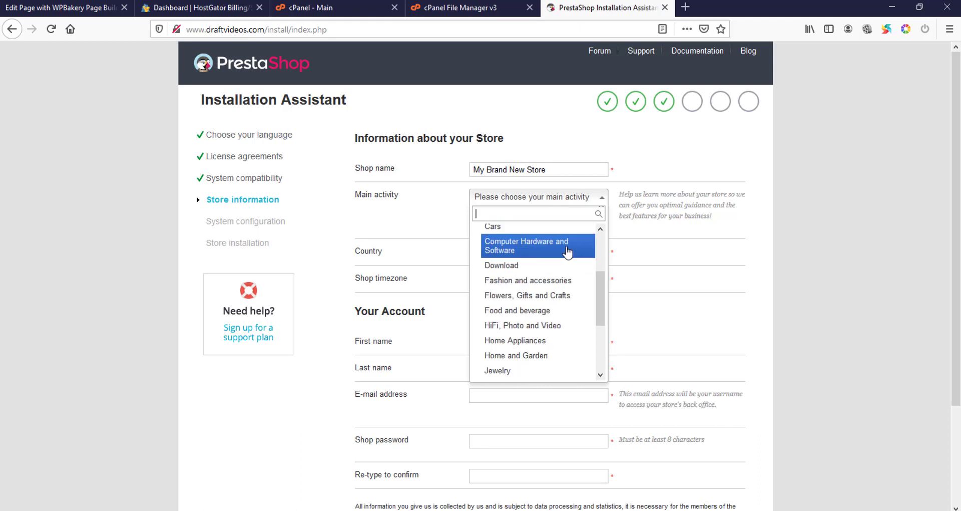
pyautogui.scroll(-1, 555, 255)
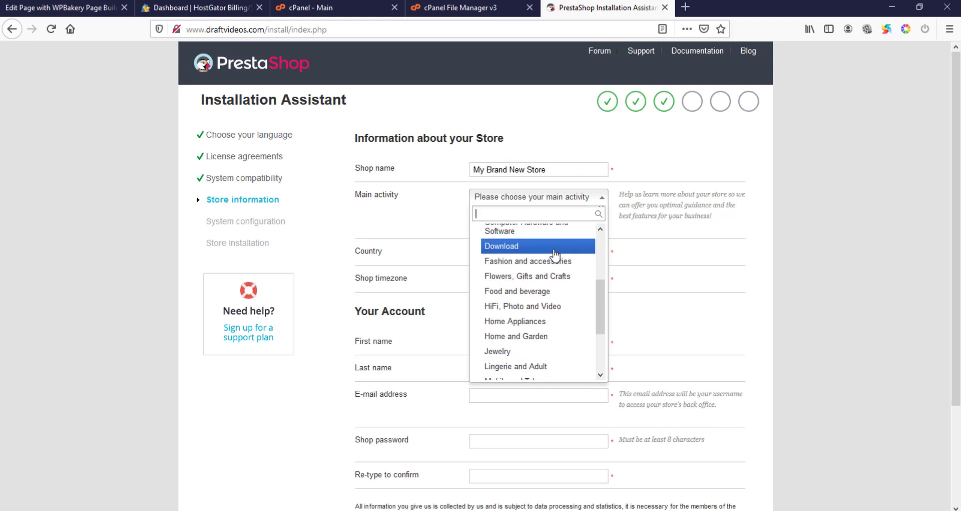
pyautogui.scroll(-3, 555, 255)
pyautogui.scroll(4, 557, 253)
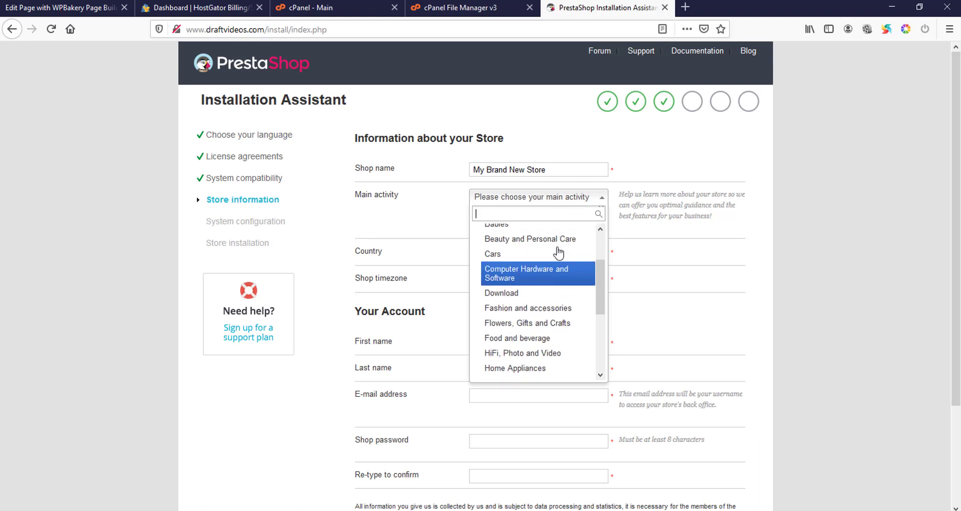
pyautogui.click(528, 312)
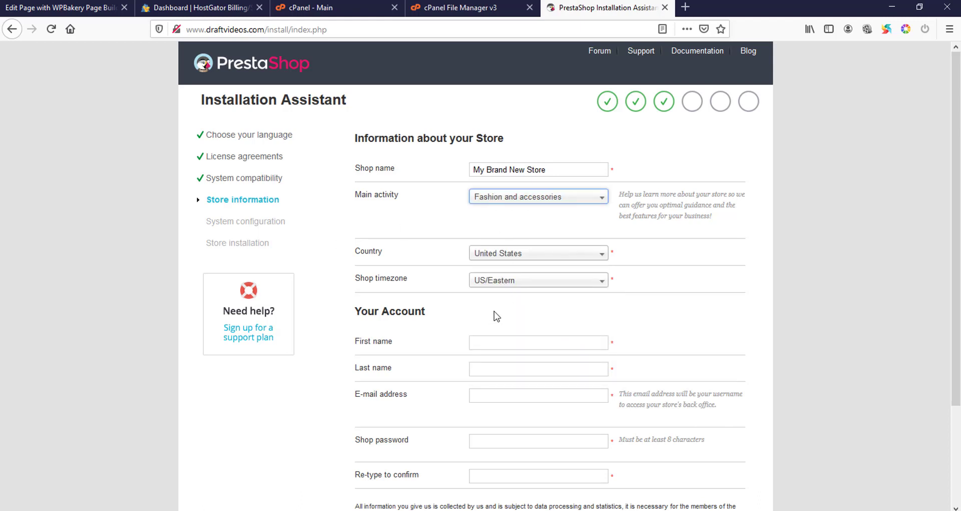
pyautogui.click(490, 255)
pyautogui.click(491, 258)
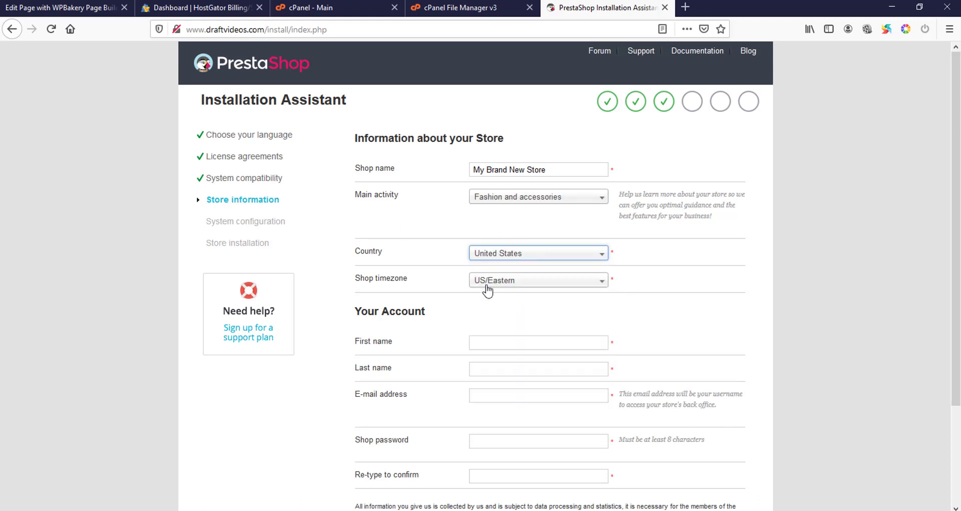
# - Fill in the admin account's first name, last name, e-mail and password, then continue
pyautogui.click(481, 349)
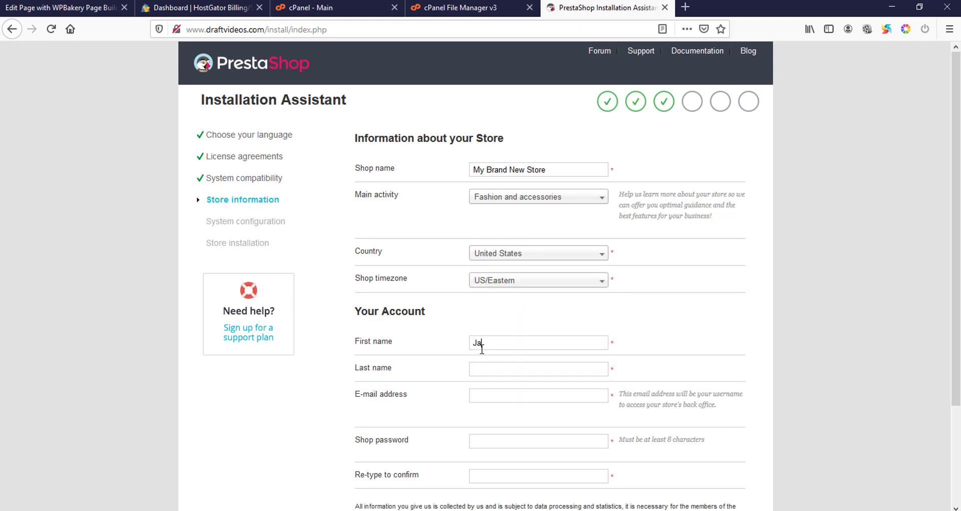
pyautogui.click(488, 372)
pyautogui.scroll(-3, 551, 320)
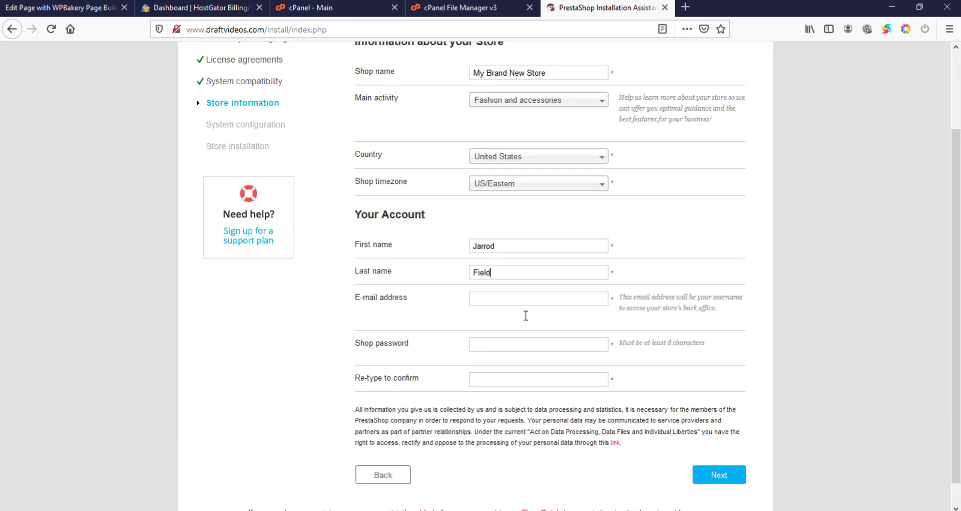
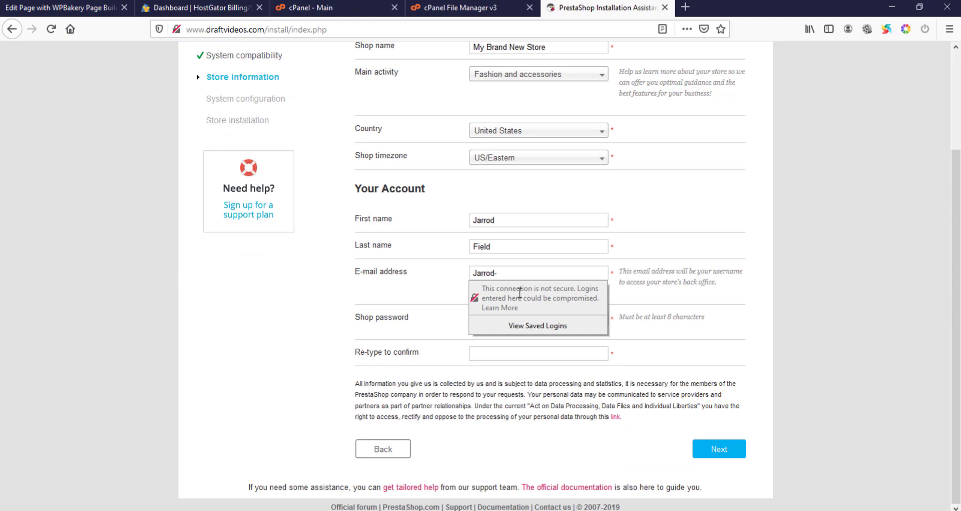
pyautogui.click(546, 319)
pyautogui.write('J')
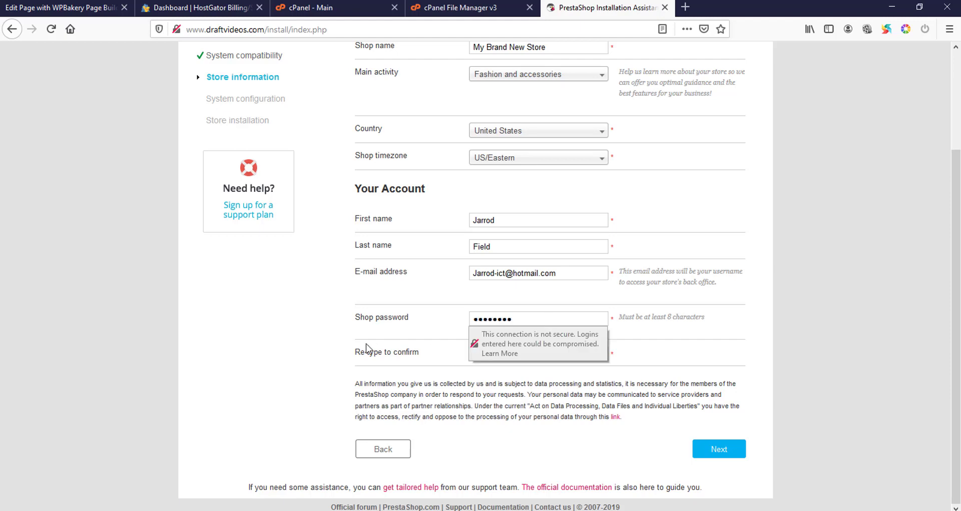
pyautogui.click(540, 353)
pyautogui.write('J')
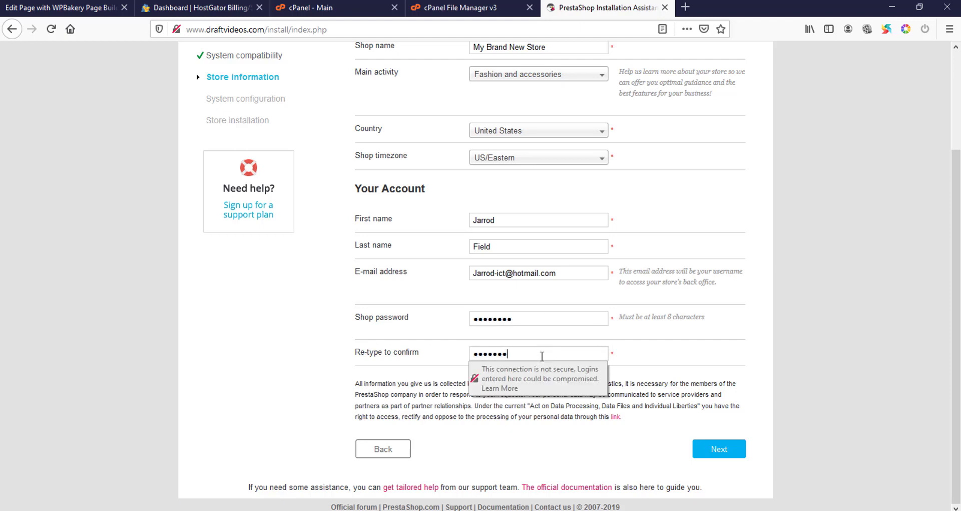
pyautogui.click(722, 457)
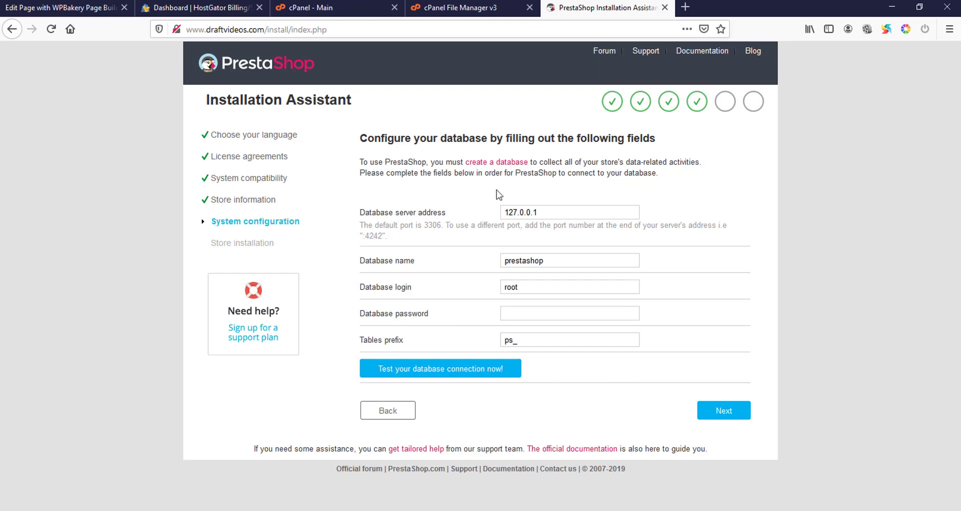
# - From the cPanel - Main tab, find MySQL with Ctrl+F and open MySQL Databases
pyautogui.click(481, 8)
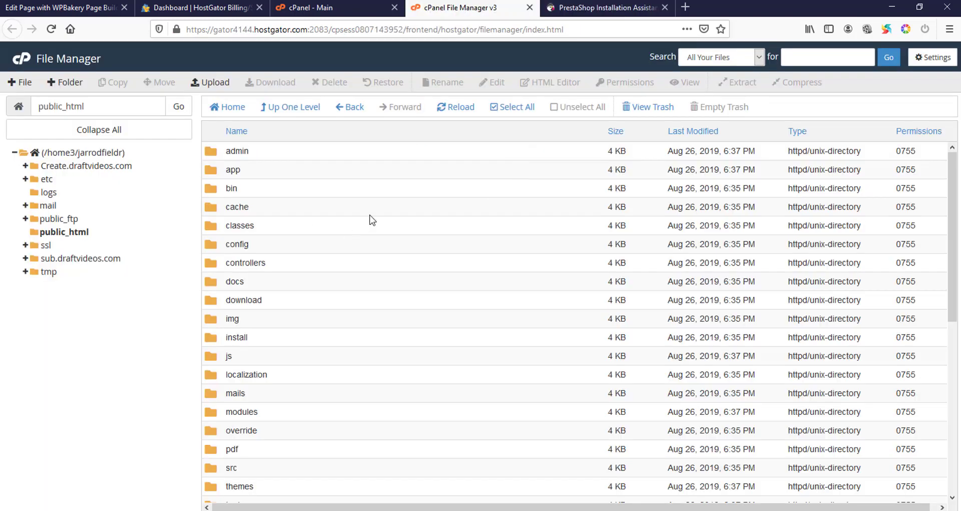
pyautogui.click(311, 7)
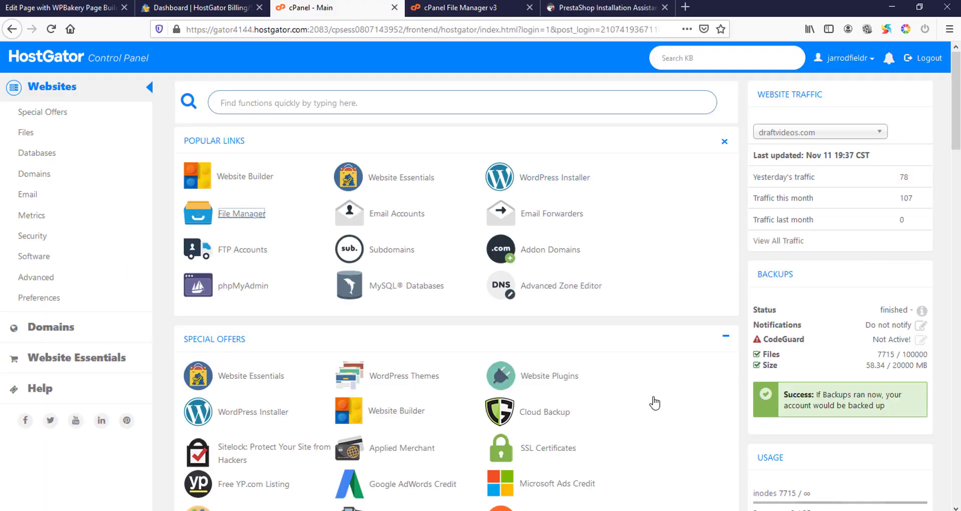
pyautogui.scroll(-4, 350, 322)
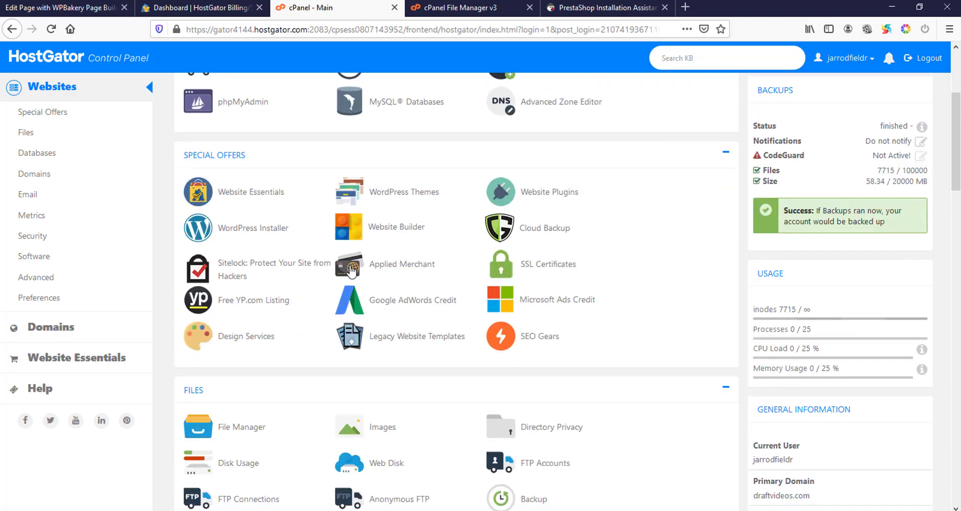
pyautogui.hotkey('ctrl', 'f')
pyautogui.write('my')
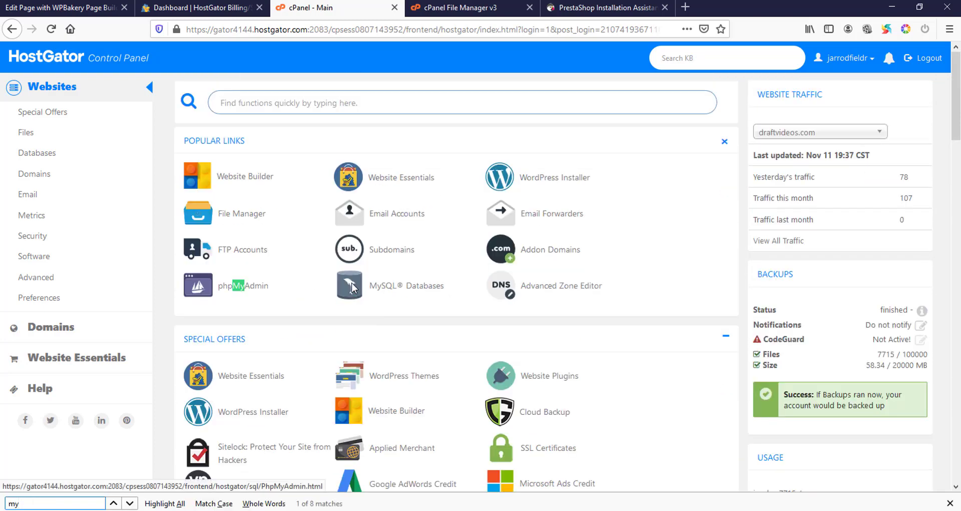
pyautogui.write('swql')
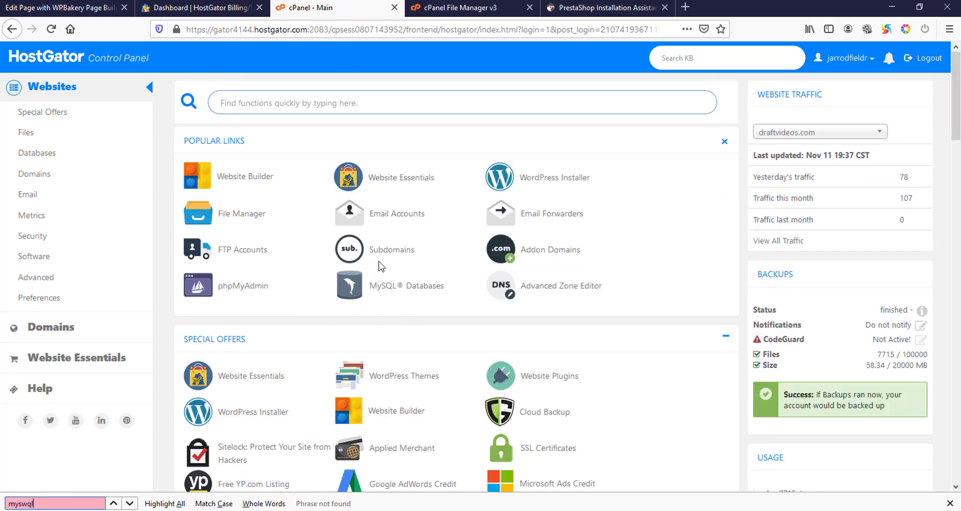
pyautogui.click(406, 285)
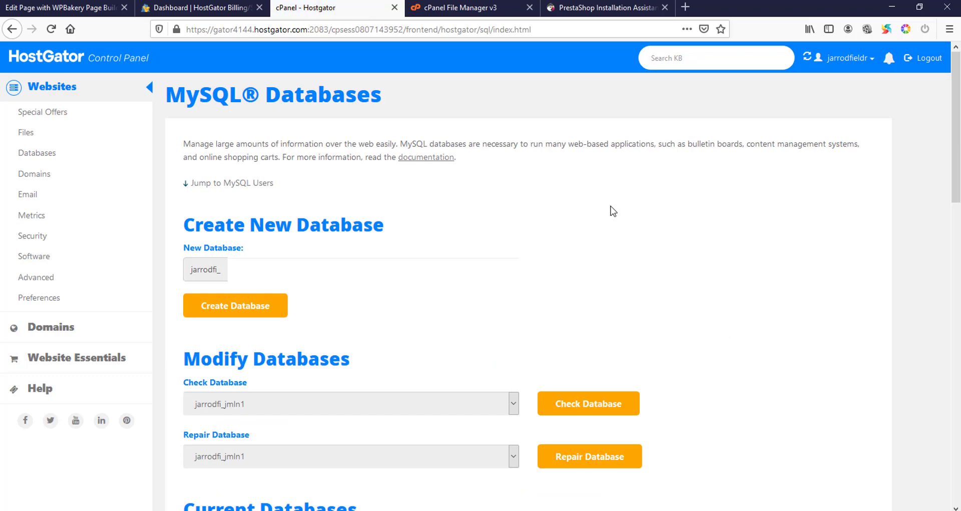
# - Create a database named presta and return to the MySQL Databases overview
pyautogui.scroll(-3, 350, 270)
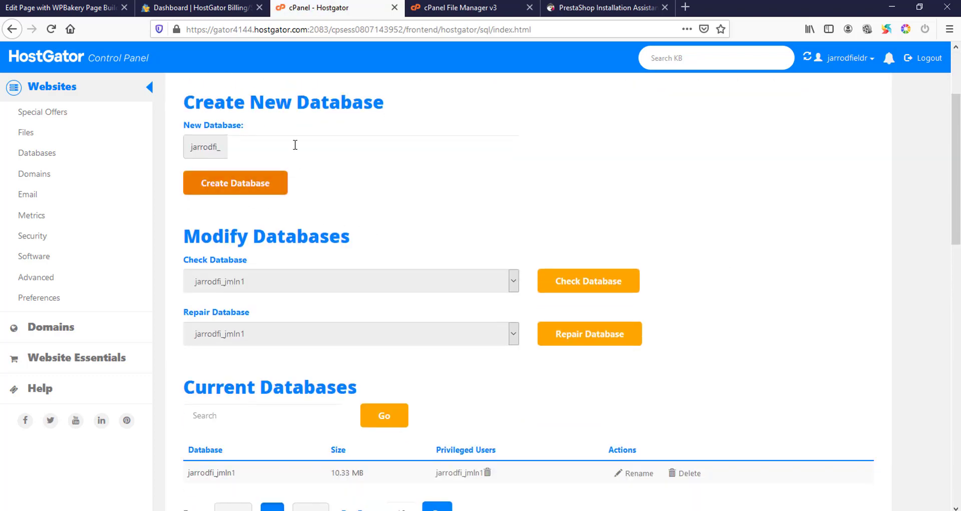
pyautogui.click(295, 145)
pyautogui.scroll(-4, 307, 158)
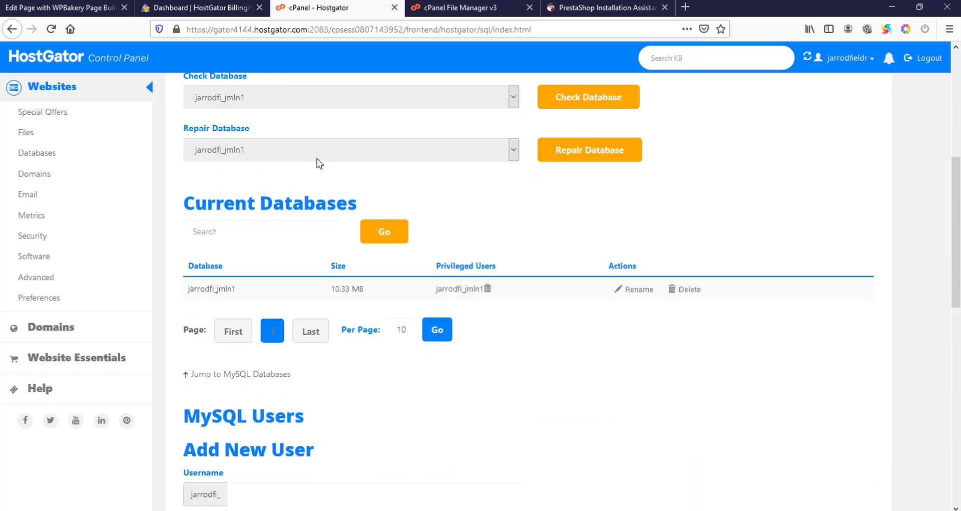
pyautogui.scroll(3, 319, 163)
pyautogui.scroll(3, 320, 163)
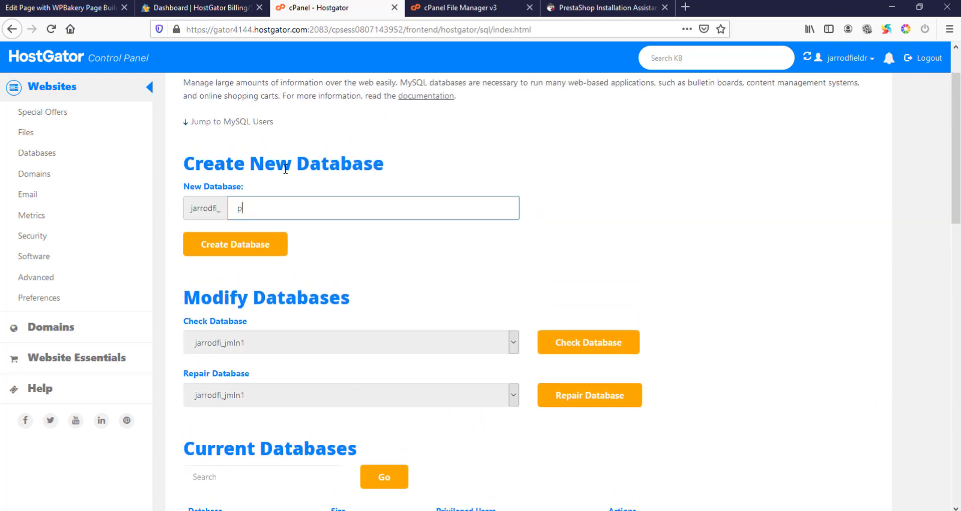
pyautogui.click(269, 250)
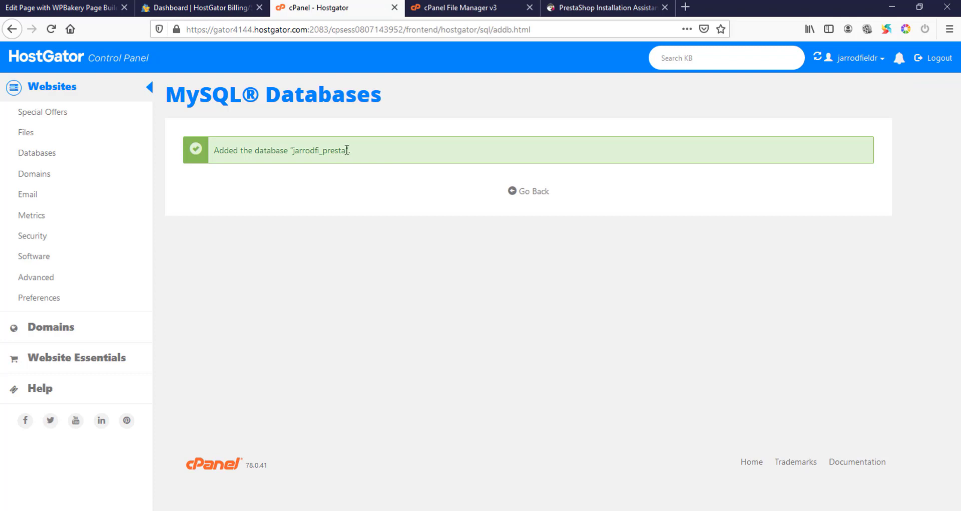
pyautogui.click(528, 192)
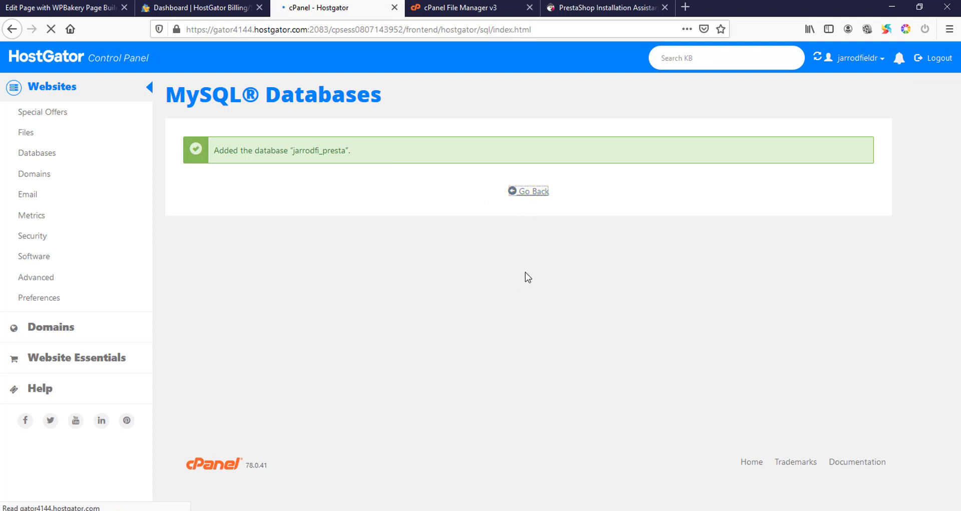
pyautogui.scroll(-5, 510, 270)
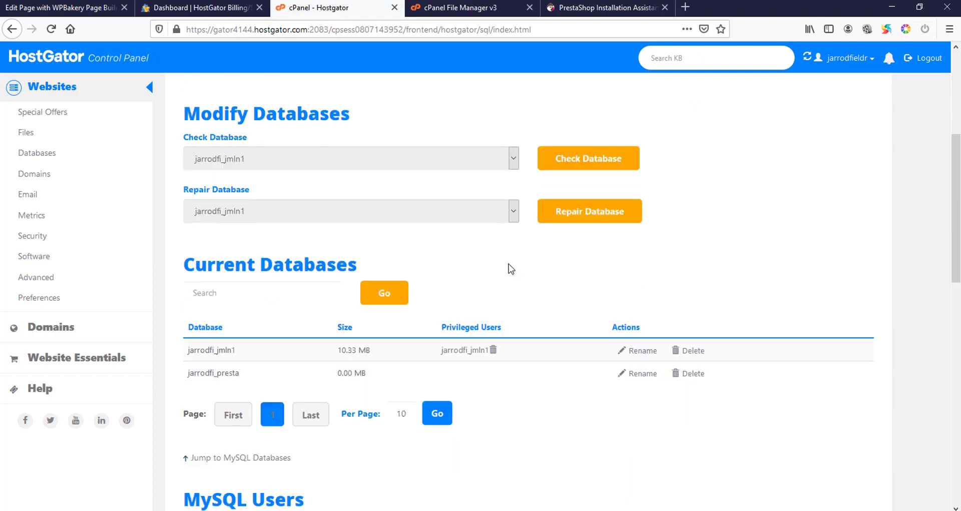
pyautogui.scroll(-6, 511, 269)
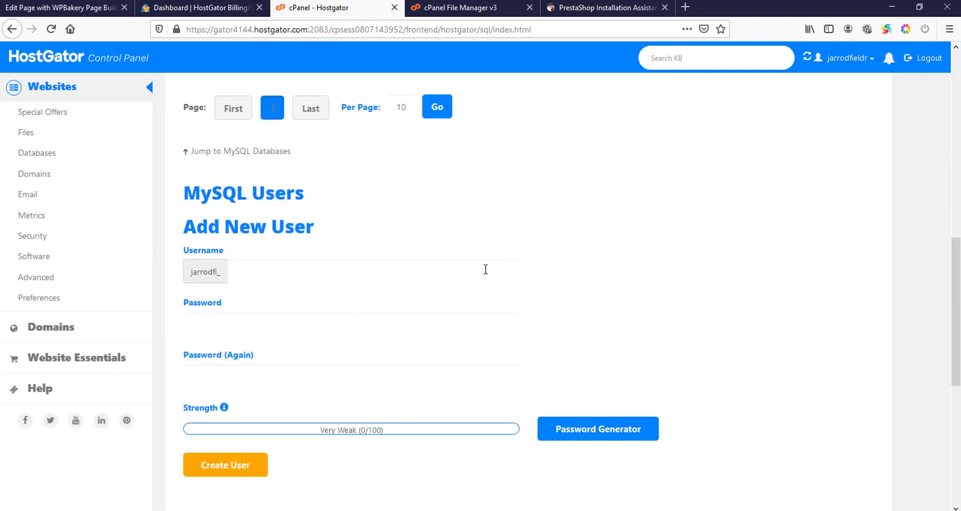
# - Create the MySQL user presta, entering its password twice
pyautogui.click(264, 282)
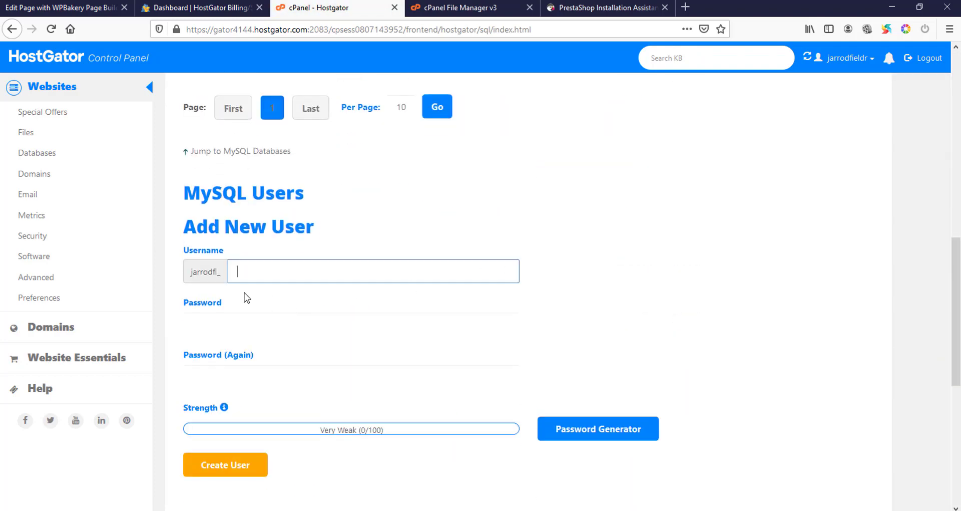
pyautogui.write('prestaa')
pyautogui.press('BackSpace')
pyautogui.click(265, 316)
pyautogui.write('•••••')
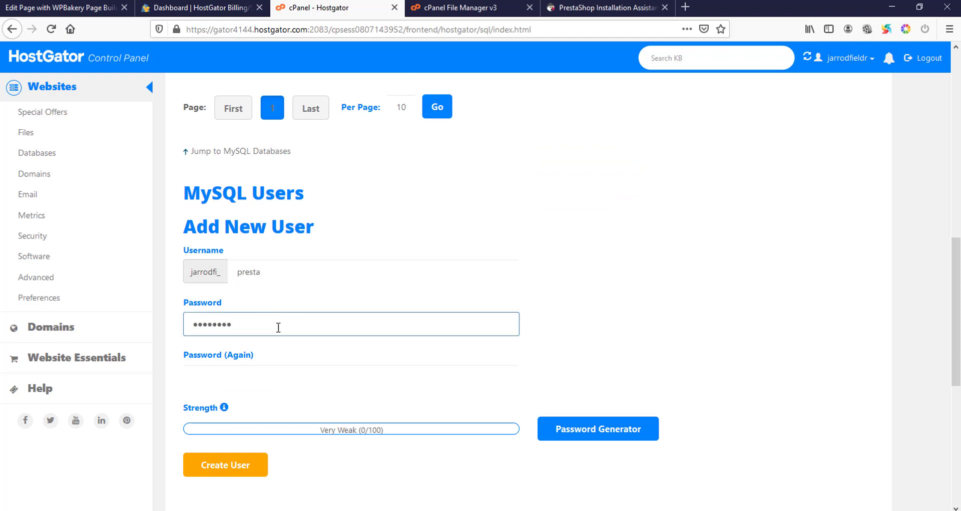
pyautogui.click(242, 366)
pyautogui.write('•')
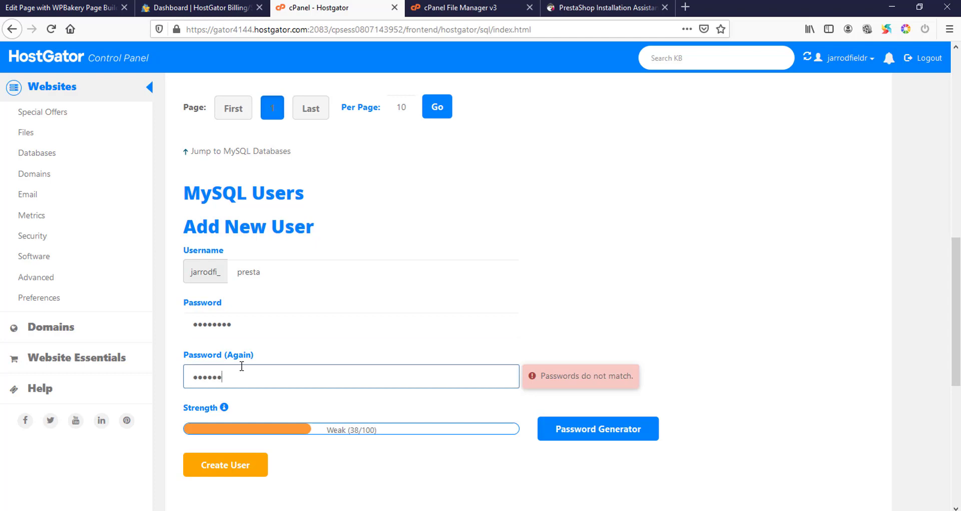
pyautogui.write('•••••••')
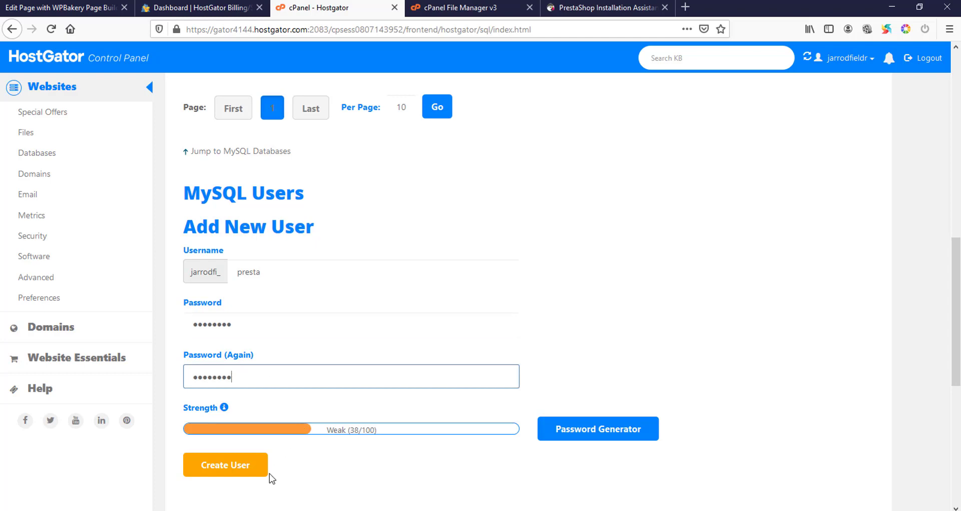
pyautogui.click(254, 469)
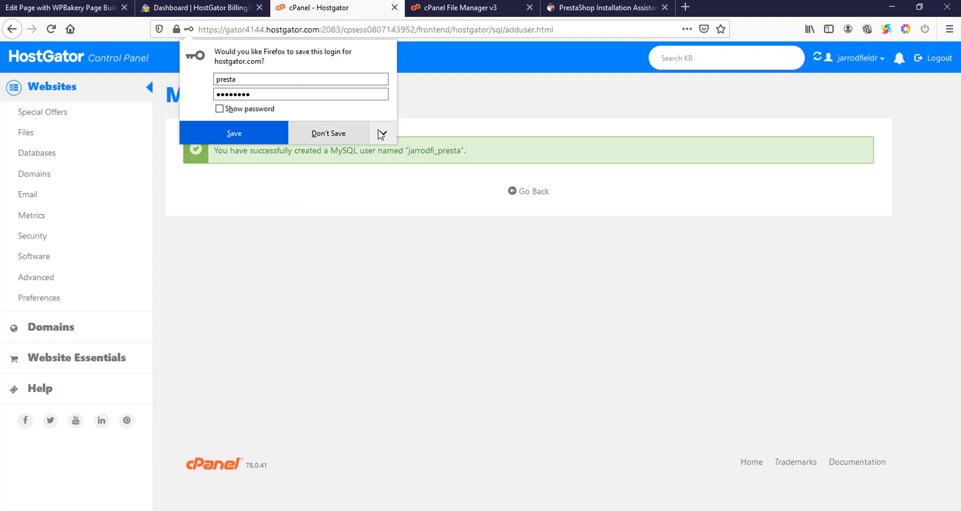
# - Tell Firefox never to save this login and return to the databases overview
pyautogui.click(383, 133)
pyautogui.click(378, 155)
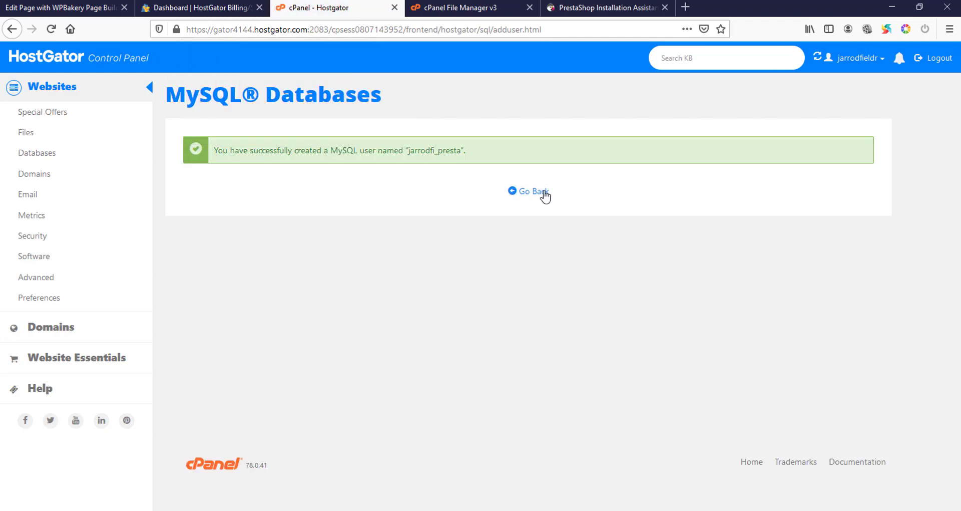
pyautogui.click(544, 193)
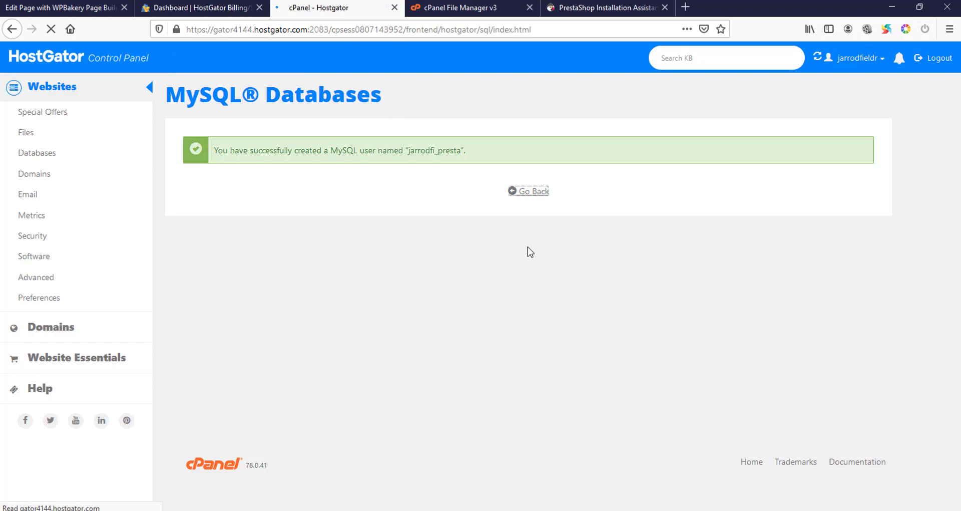
pyautogui.scroll(-3, 523, 235)
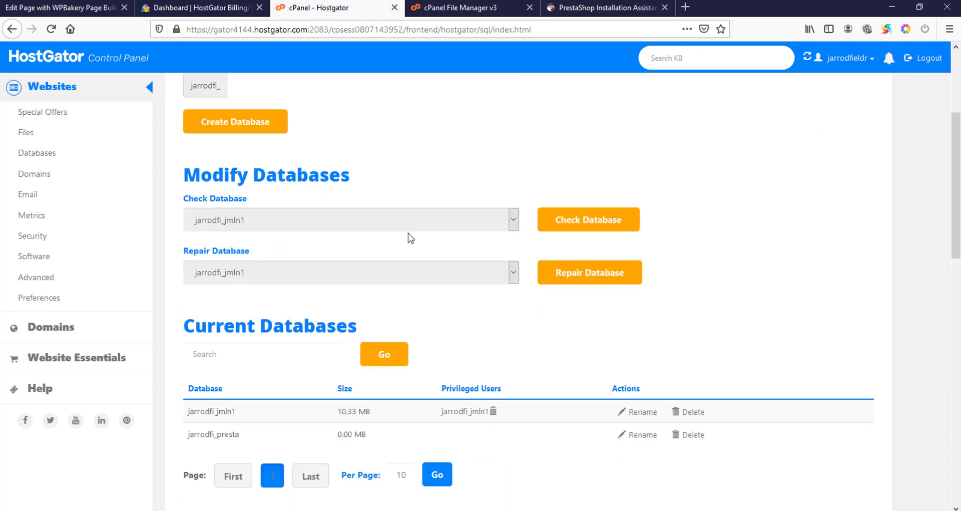
pyautogui.scroll(-9, 461, 254)
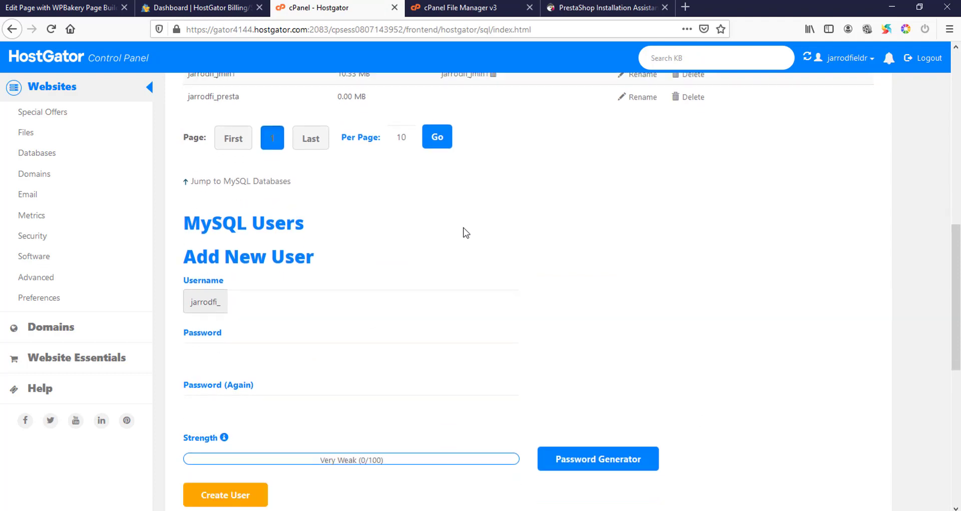
pyautogui.scroll(-6, 466, 232)
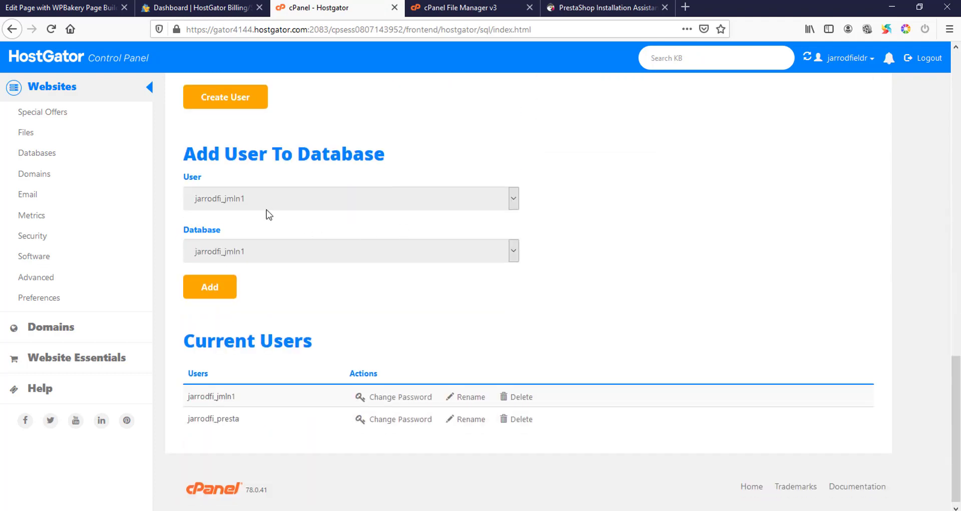
# - Add the _presta user to the _presta database
pyautogui.click(260, 200)
pyautogui.click(242, 232)
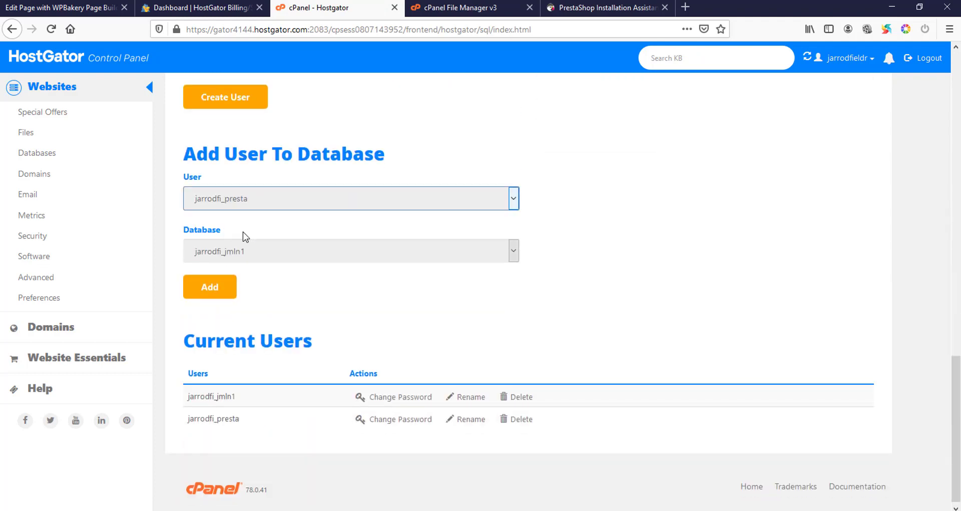
pyautogui.click(247, 251)
pyautogui.click(245, 287)
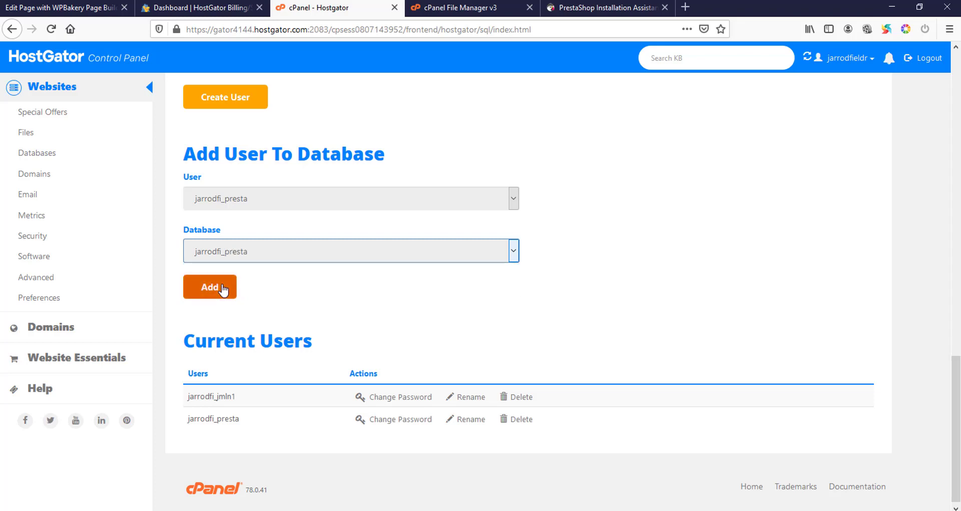
pyautogui.click(223, 288)
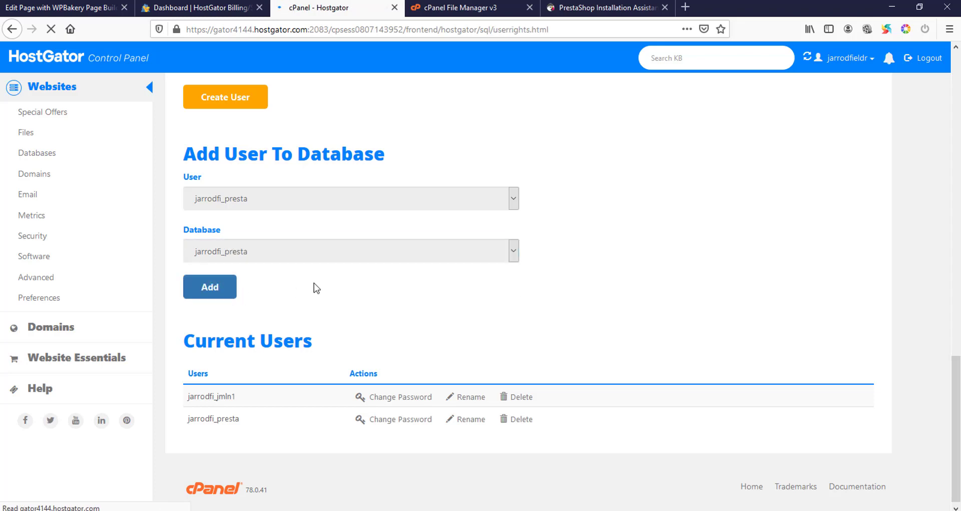
# - Grant ALL PRIVILEGES and select the database name in the success message
pyautogui.scroll(-7, 341, 276)
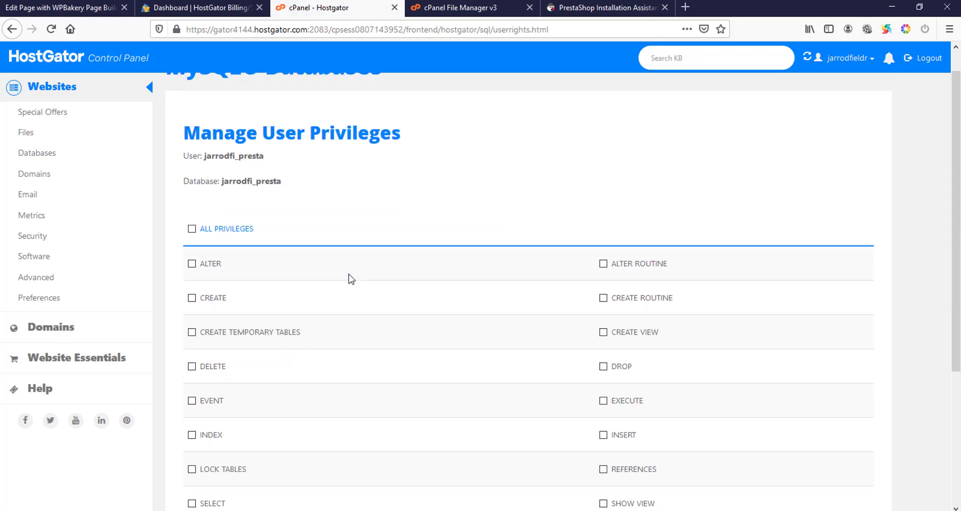
pyautogui.scroll(2, 337, 259)
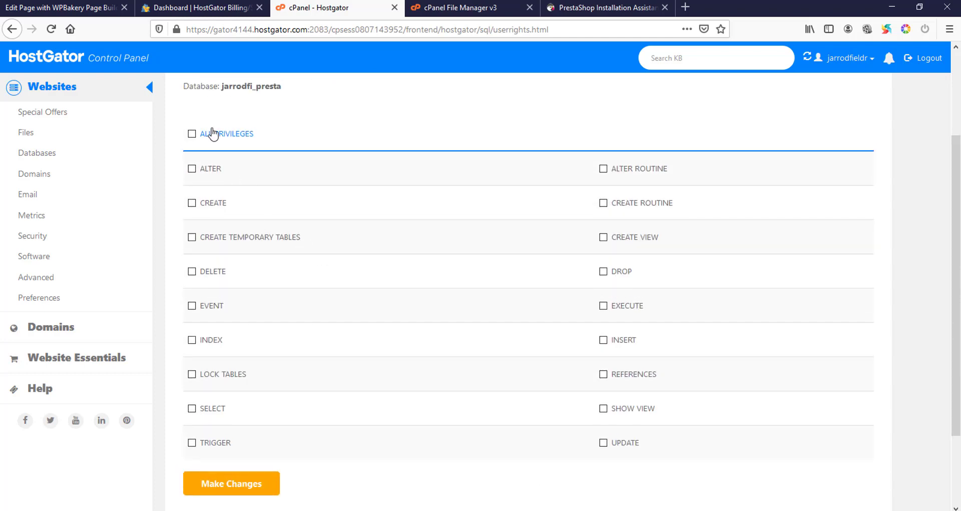
pyautogui.moveTo(212, 130); pyautogui.dragTo(201, 129)
pyautogui.scroll(3, 291, 154)
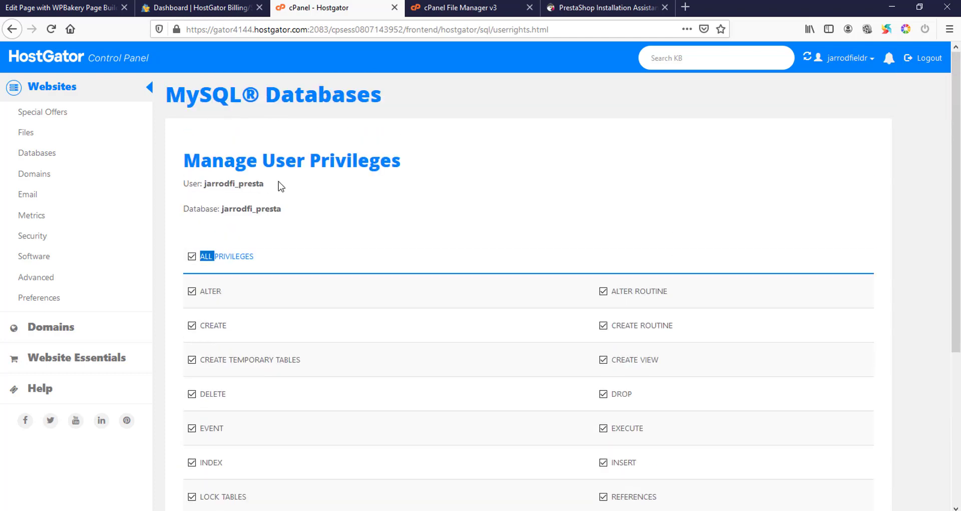
pyautogui.scroll(-3, 280, 186)
pyautogui.click(240, 483)
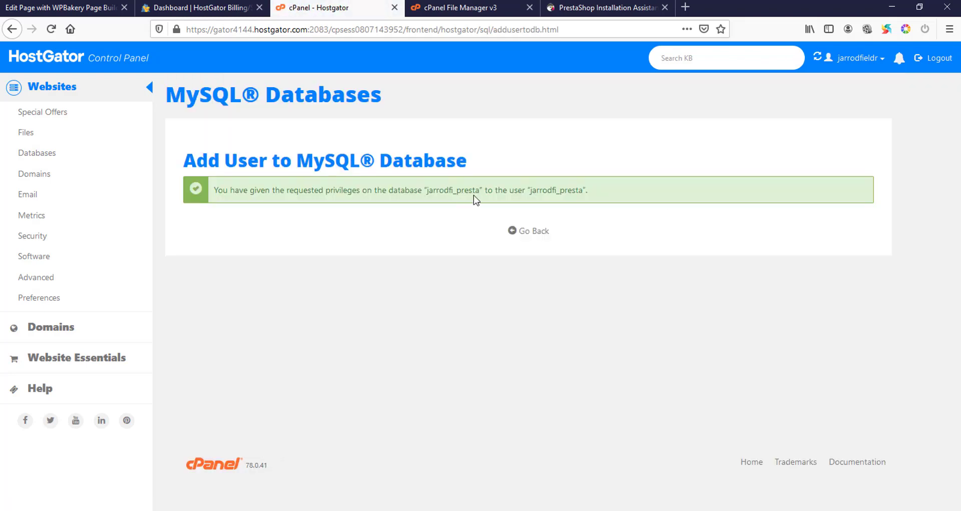
pyautogui.moveTo(480, 189); pyautogui.dragTo(431, 192)
pyautogui.hotkey('ctrl', 'c')
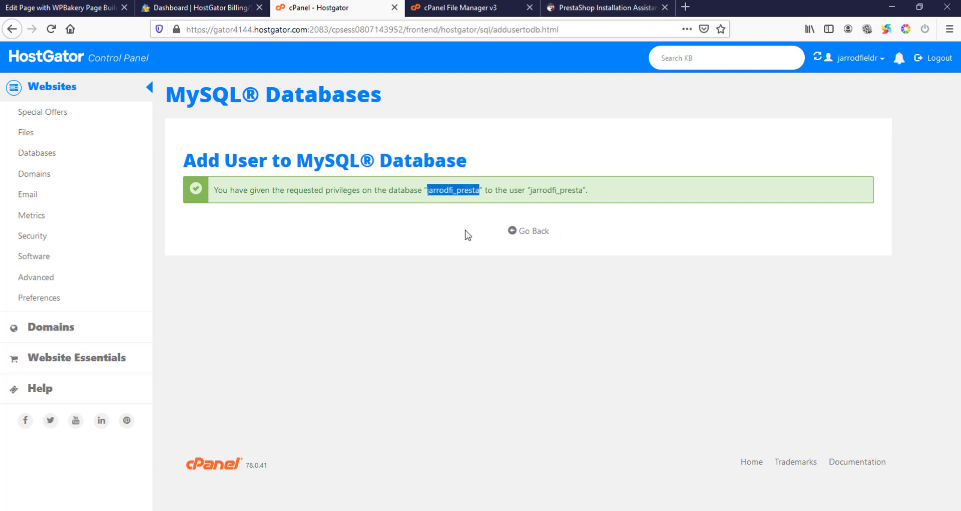
# - Paste the _presta database name and user into the installer's database fields
pyautogui.click(601, 7)
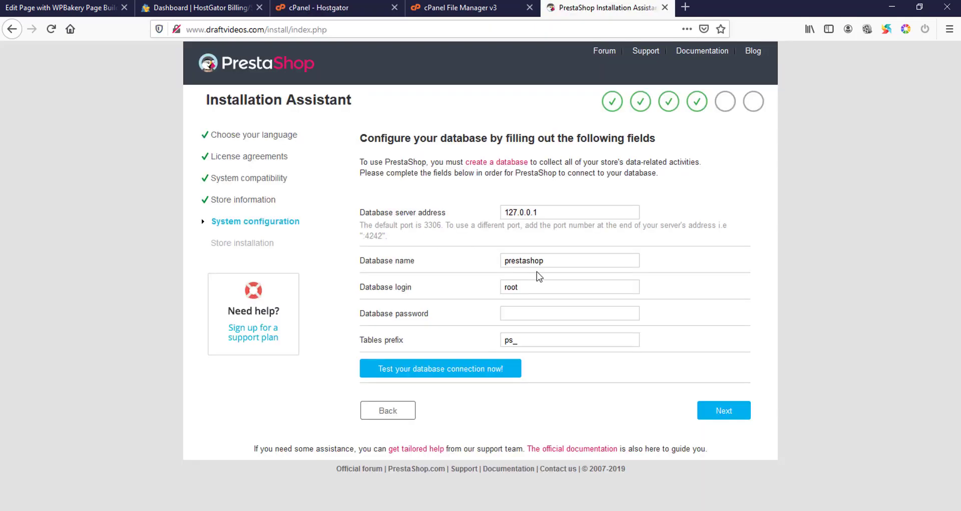
pyautogui.doubleClick(564, 261)
pyautogui.hotkey('ctrl', 'v')
pyautogui.doubleClick(542, 287)
pyautogui.hotkey('ctrl', 'v')
pyautogui.click(451, 306)
# - Enter the database password, test the connection, and run the installation without saving the login
pyautogui.click(515, 314)
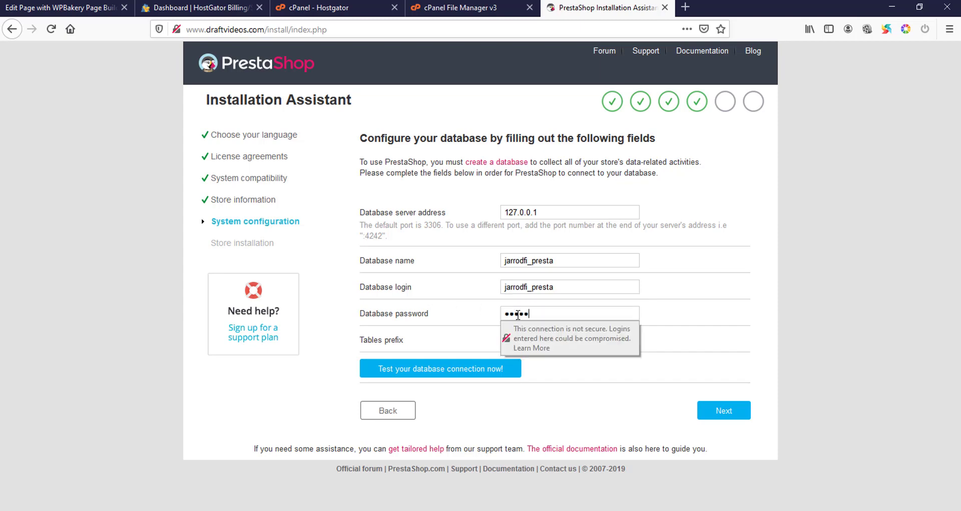
pyautogui.click(468, 369)
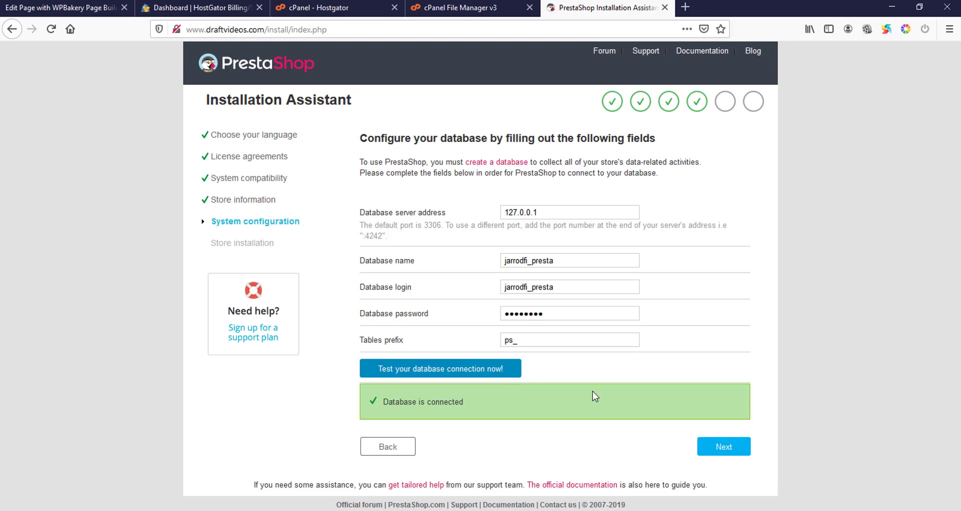
pyautogui.click(705, 447)
pyautogui.click(342, 140)
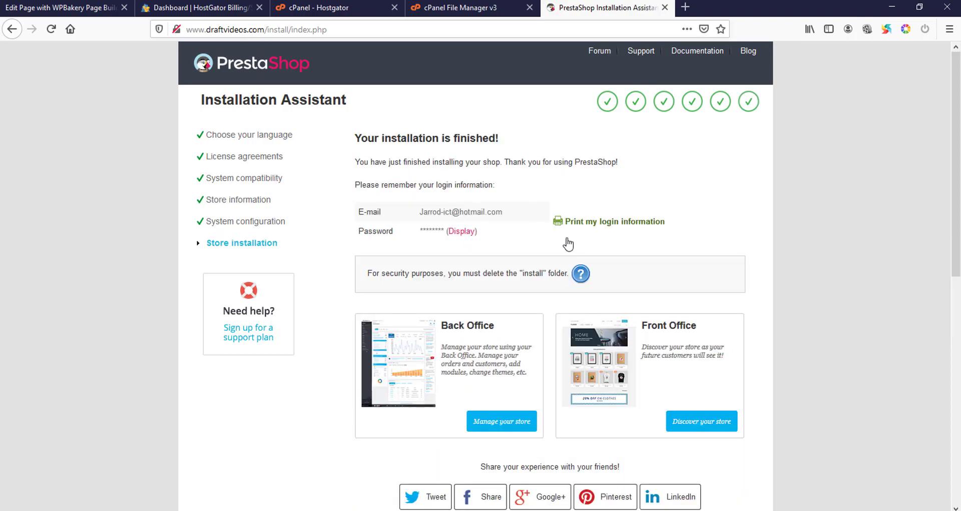
# - Review the installation-finished page and admin login details, then launch the shop's back office in a new tab
pyautogui.scroll(-6, 465, 244)
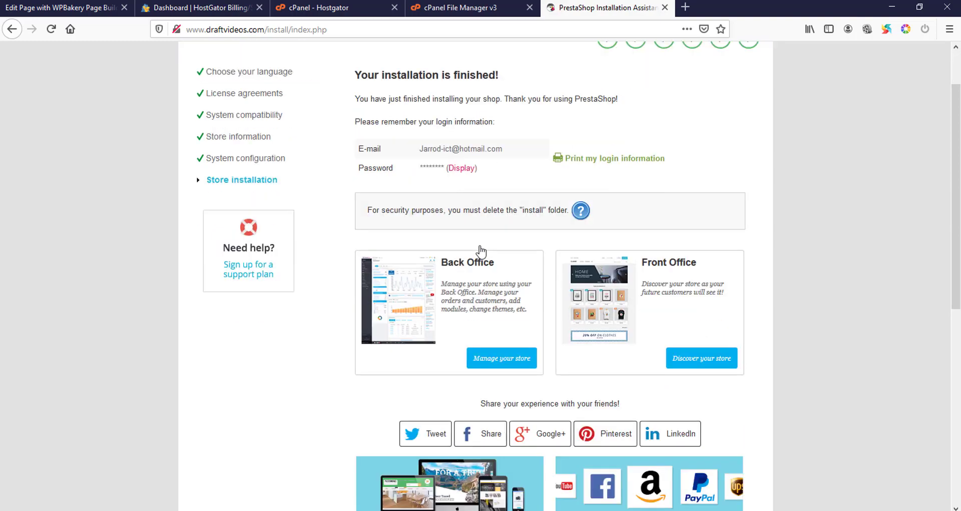
pyautogui.scroll(-3, 455, 242)
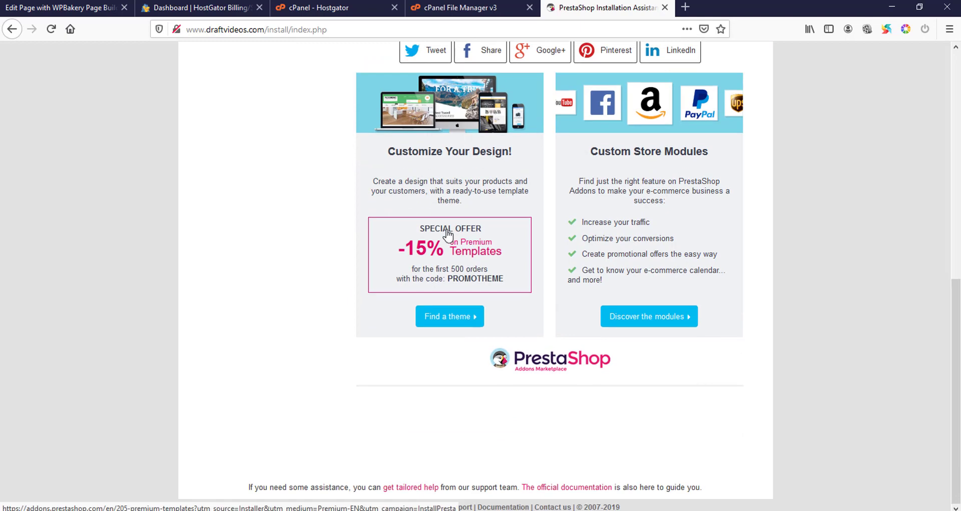
pyautogui.scroll(7, 461, 240)
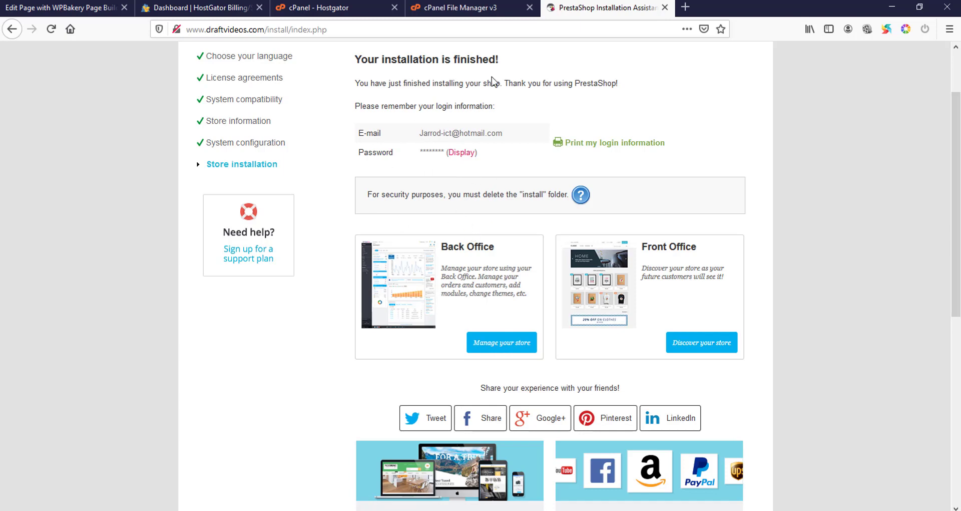
pyautogui.click(468, 3)
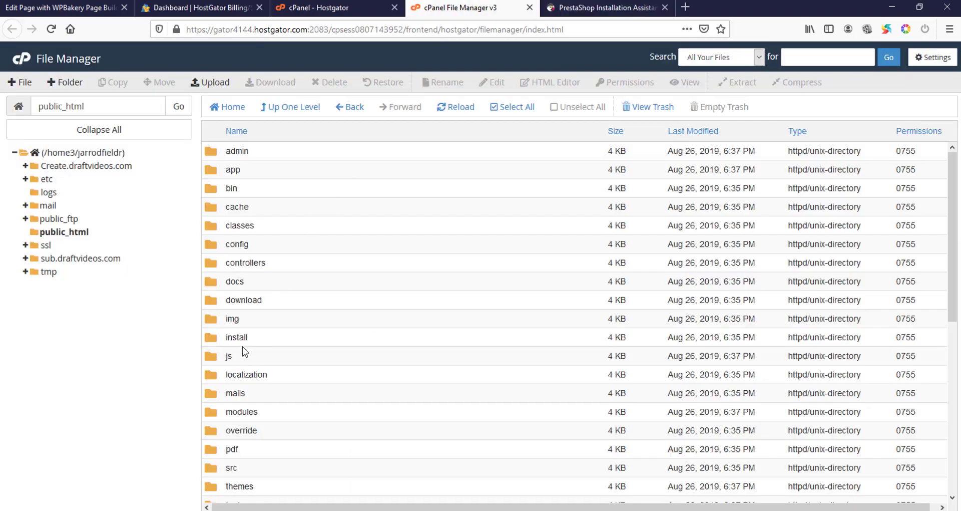
pyautogui.click(566, 7)
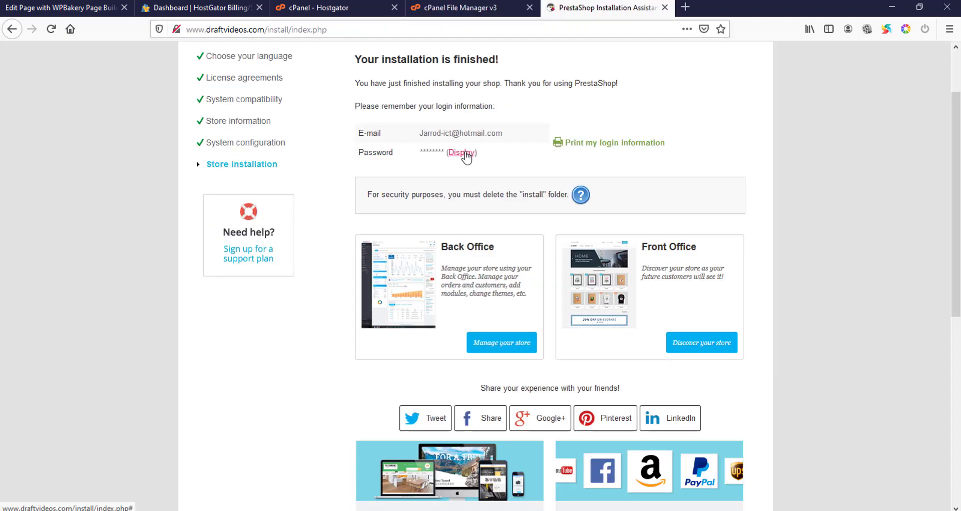
pyautogui.click(491, 345)
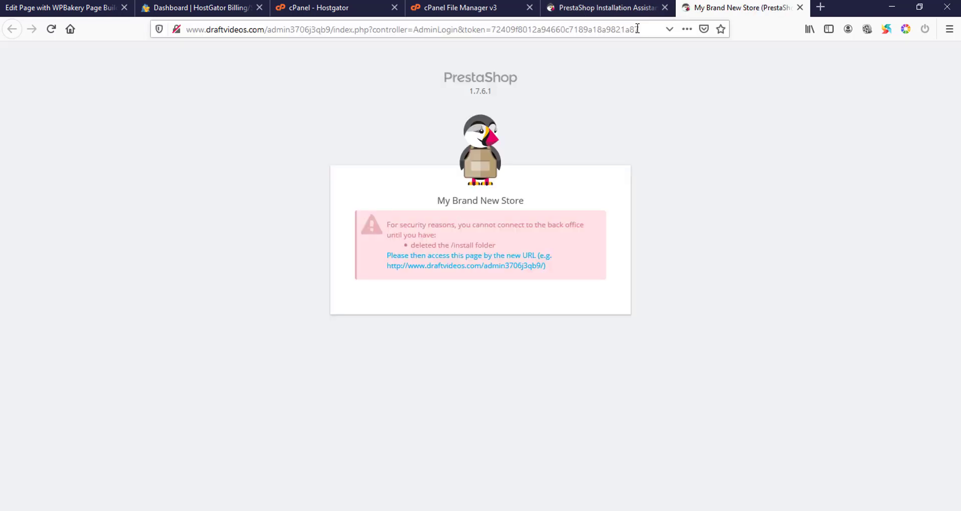
# - Delete the install folder from public_html in File Manager and confirm moving it to trash
pyautogui.click(582, 6)
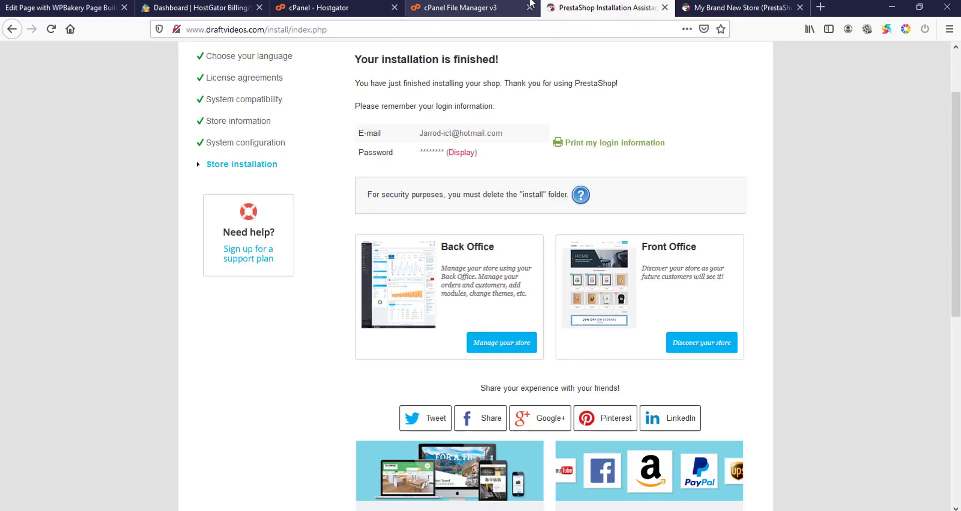
pyautogui.click(470, 7)
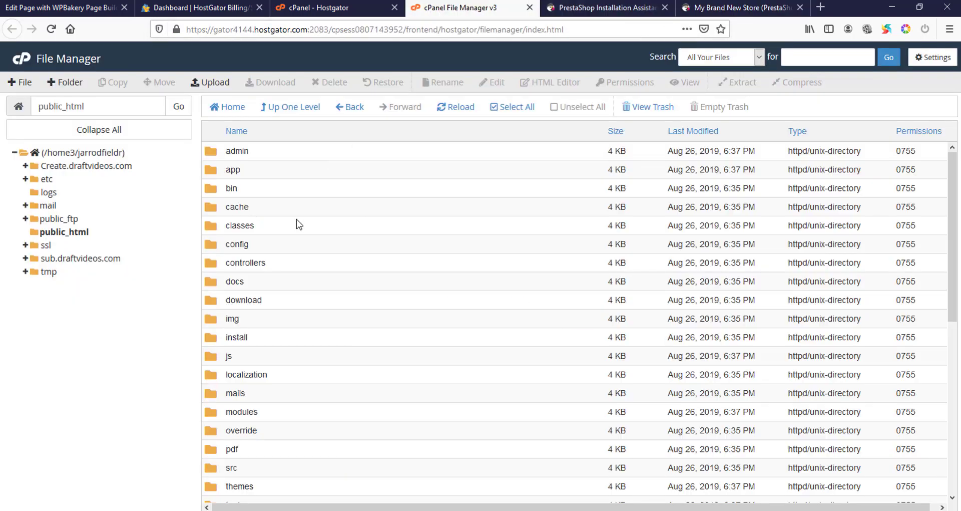
pyautogui.click(266, 343)
pyautogui.press('Delete')
pyautogui.click(578, 315)
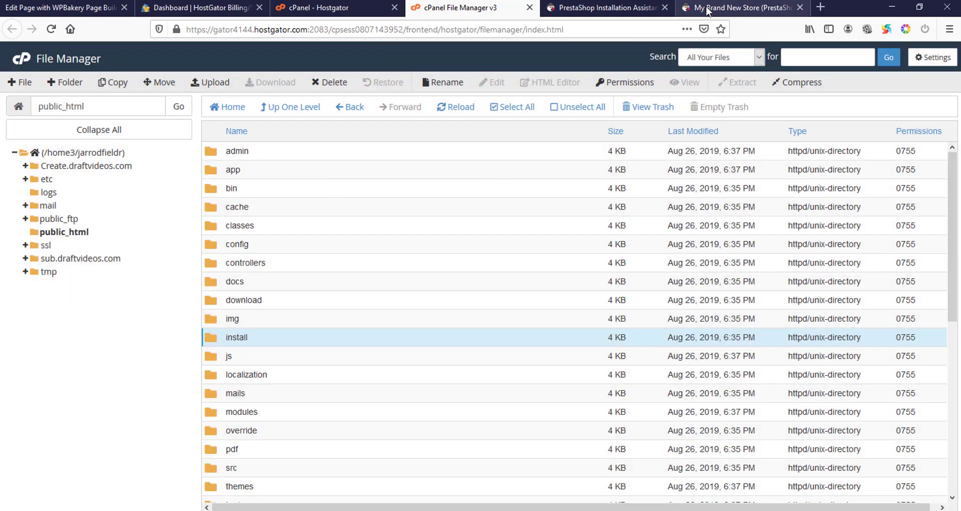
# - Reload the back office admin URL in the store tab
pyautogui.click(707, 11)
pyautogui.click(378, 30)
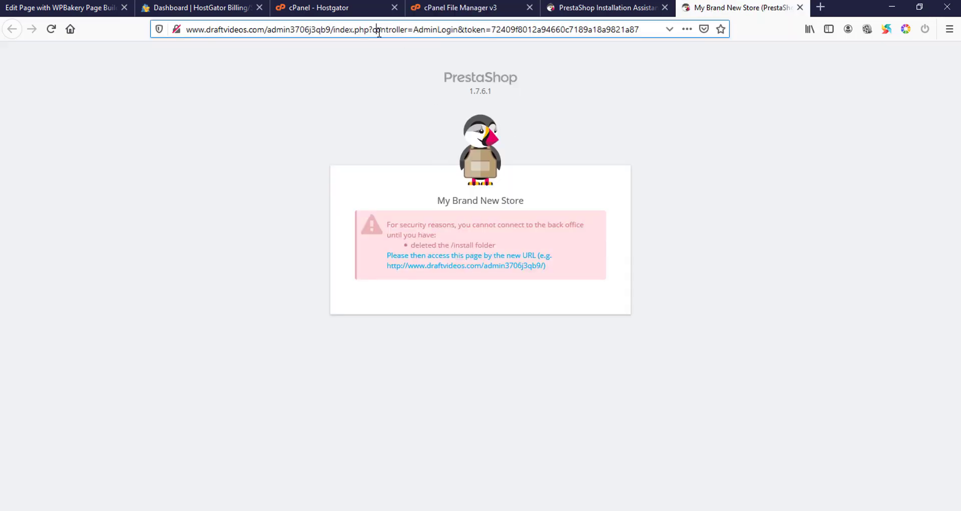
pyautogui.press('Return')
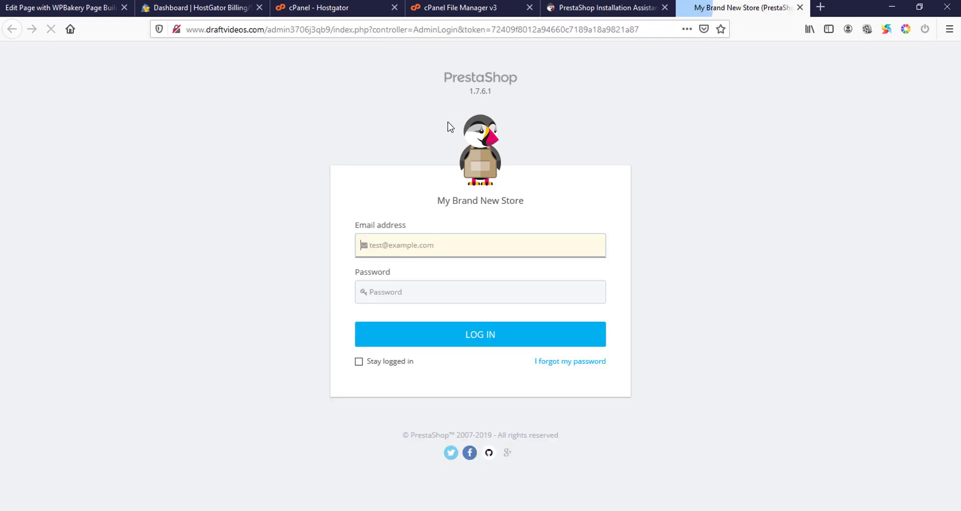
# - Dismiss the insecure-login warning and enter the admin e-mail address in the back office login form
pyautogui.click(399, 240)
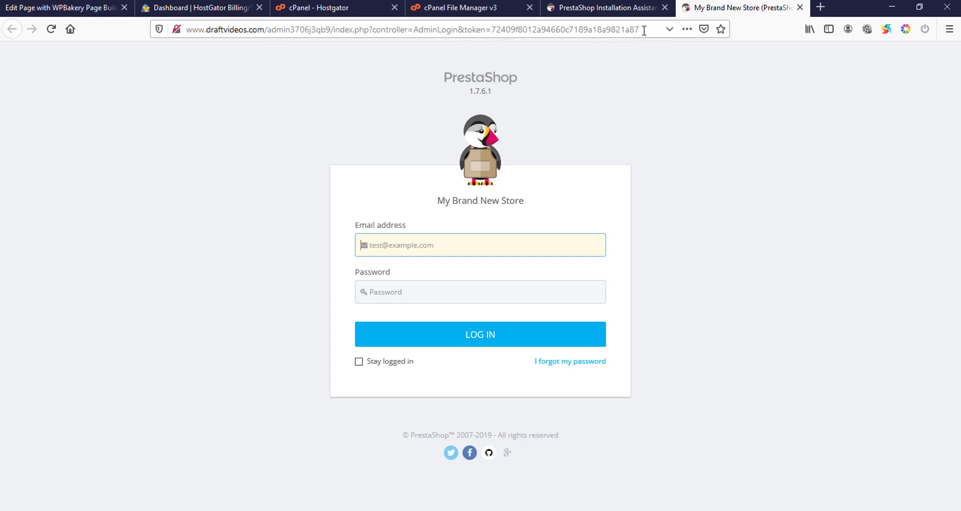
pyautogui.click(430, 238)
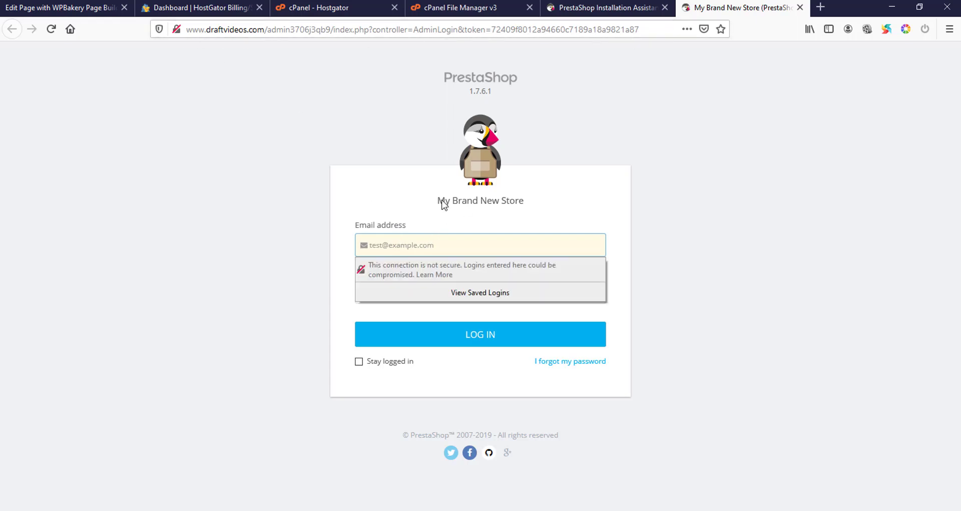
pyautogui.click(580, 8)
pyautogui.click(699, 4)
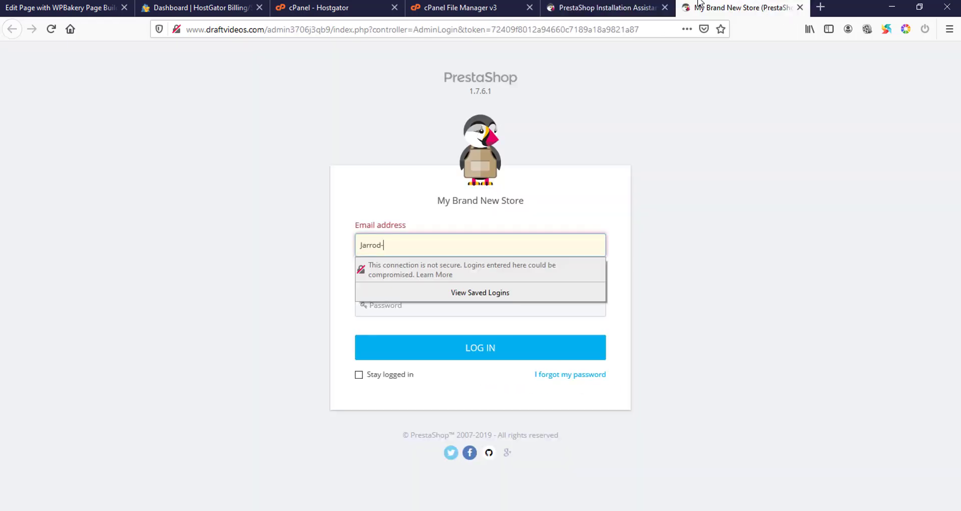
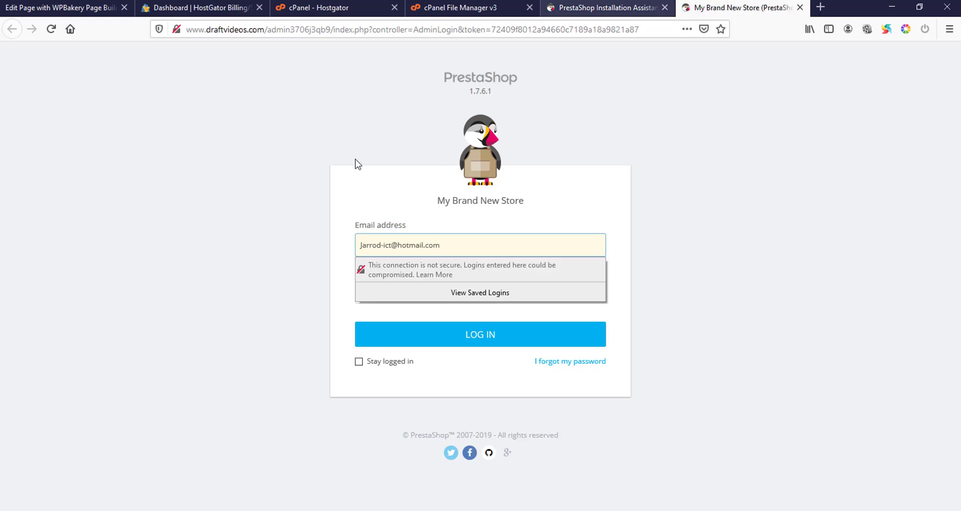
pyautogui.click(383, 292)
# - Enter the admin password, sign in, and decline saving the login in Firefox
pyautogui.click(400, 283)
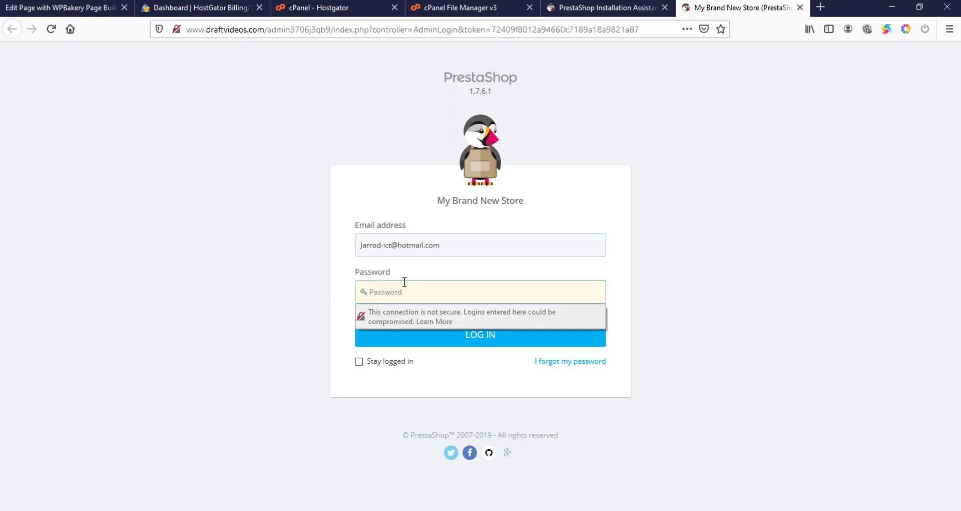
pyautogui.write('••')
pyautogui.press('Return')
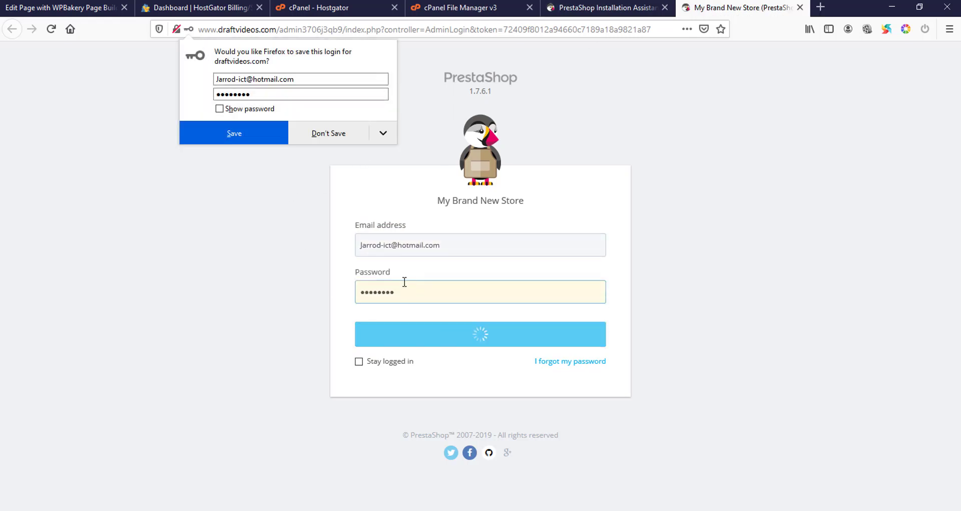
pyautogui.click(323, 136)
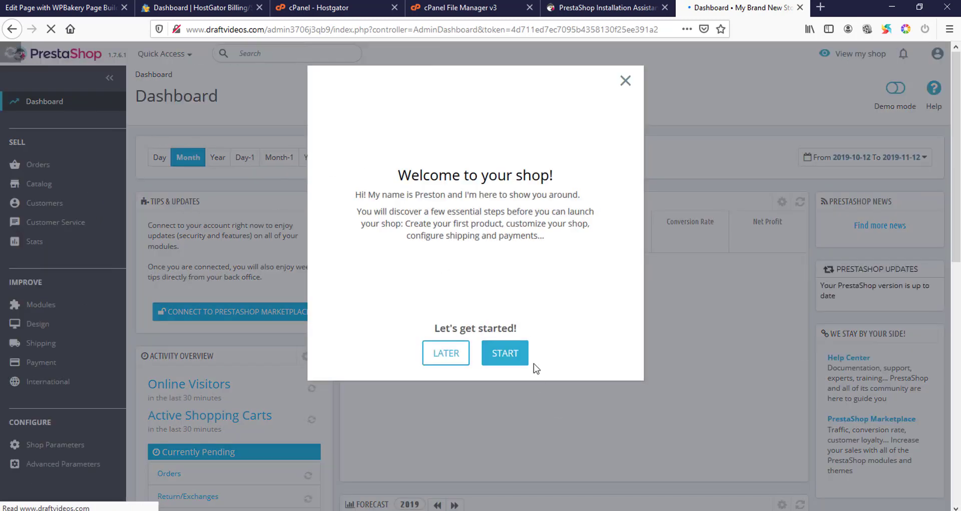
# - Close the Welcome tour, then open My Brand New Store's storefront via View my shop and scroll it
pyautogui.click(625, 82)
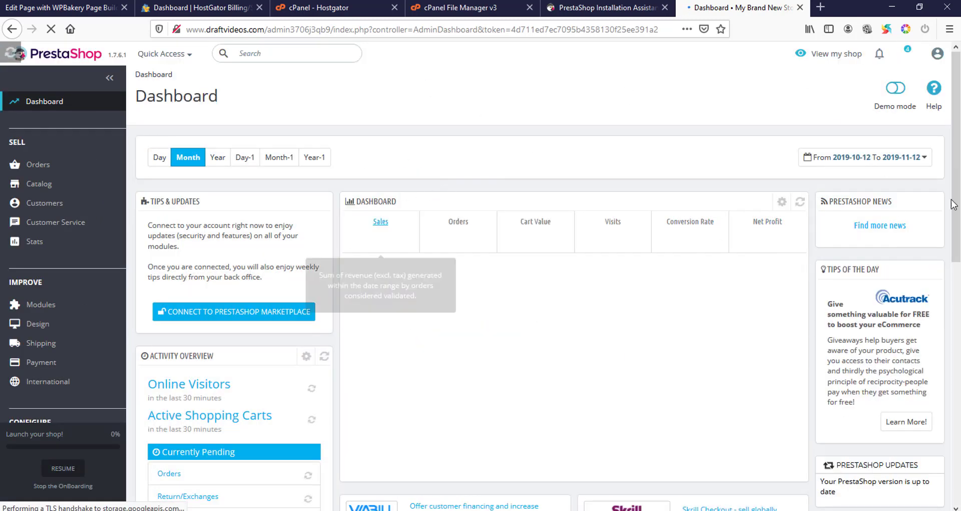
pyautogui.click(826, 53)
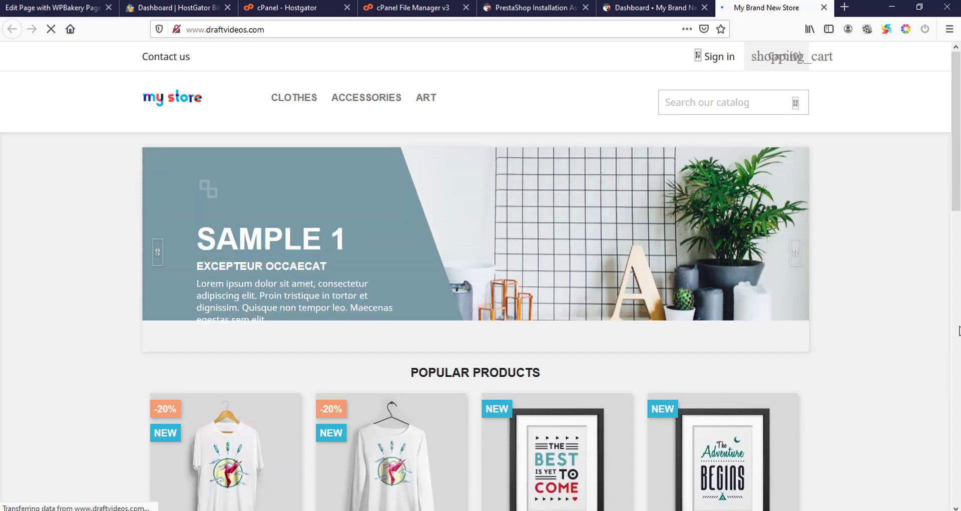
pyautogui.moveTo(957, 165); pyautogui.dragTo(957, 145)
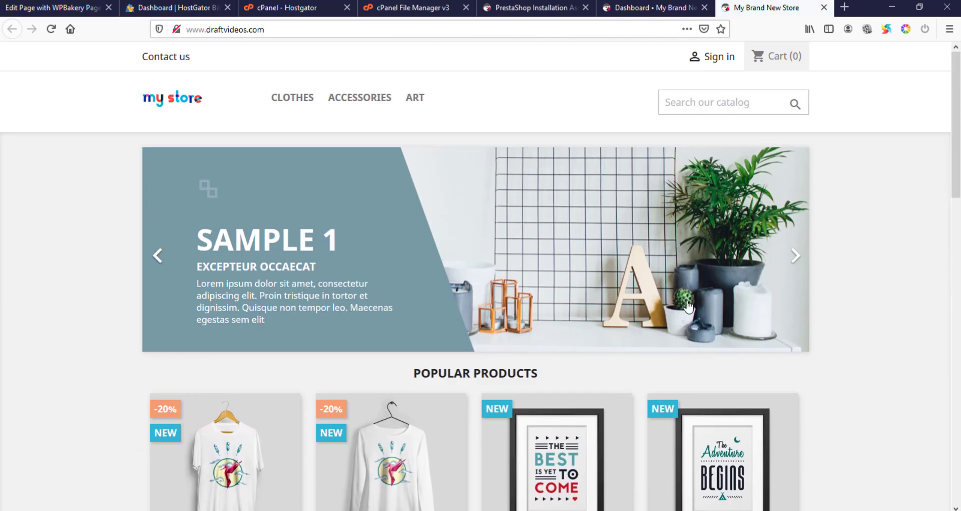